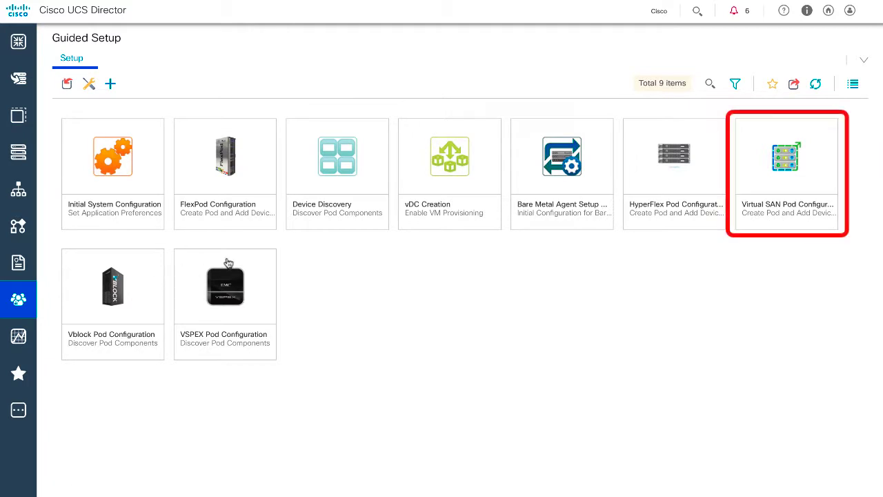
- Launch the Virtual SAN Pod guided setup as a new session and advance to the Pod step
{"action": "left_click", "coordinate": [787, 153]}
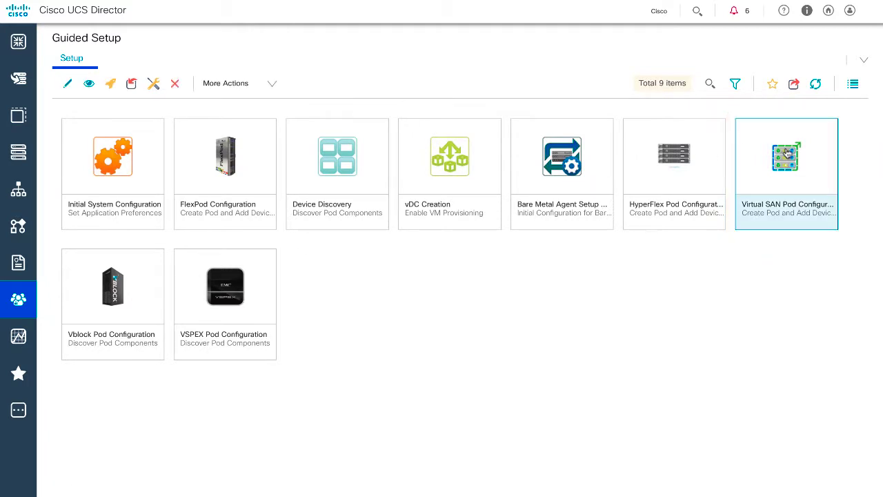
{"action": "left_click", "coordinate": [109, 84]}
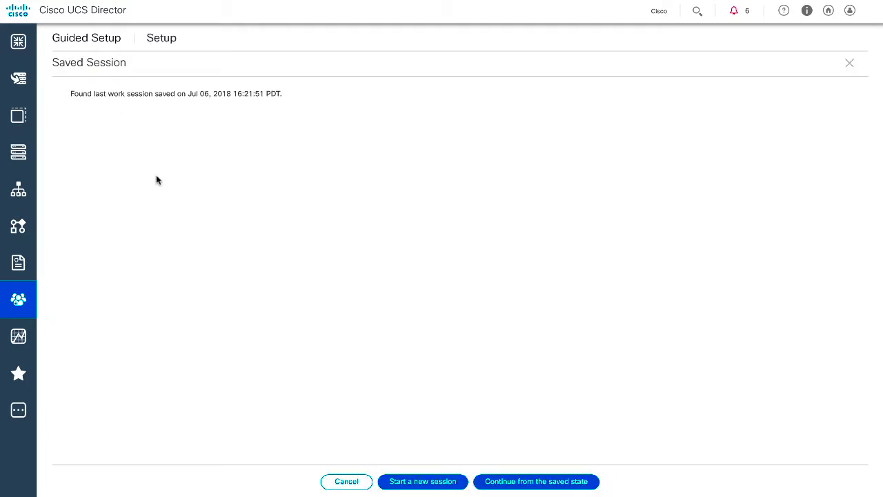
{"action": "left_click", "coordinate": [424, 480]}
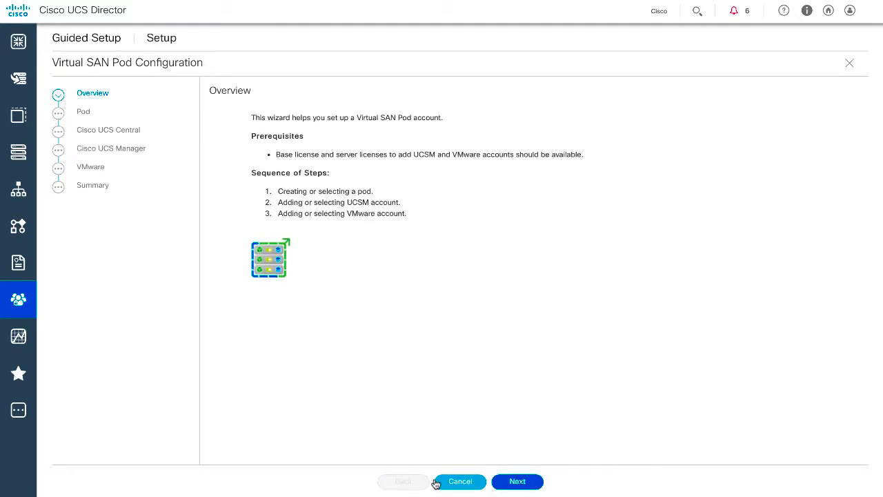
{"action": "left_click", "coordinate": [514, 483]}
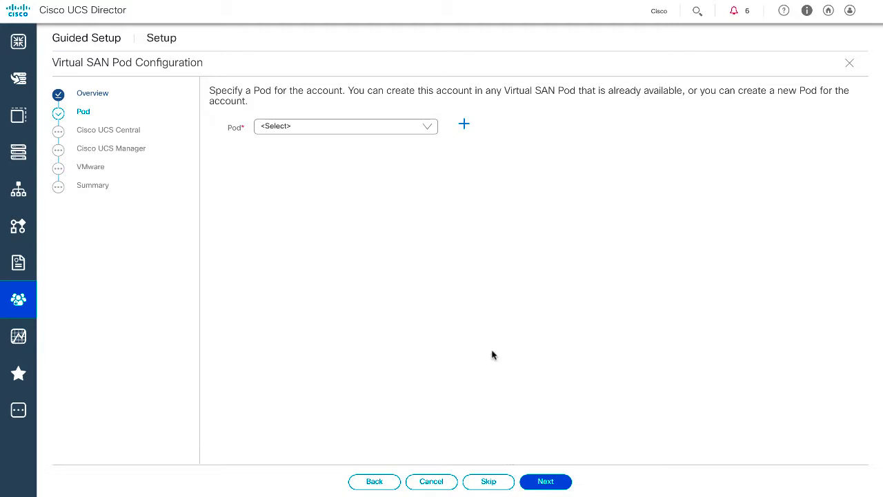
- Add a pod named 'VSAN POD' with address 'Demo VSAN Pod' and continue
{"action": "left_click", "coordinate": [464, 127]}
{"action": "left_click", "coordinate": [418, 96]}
{"action": "type", "text": "VSAN POD"}
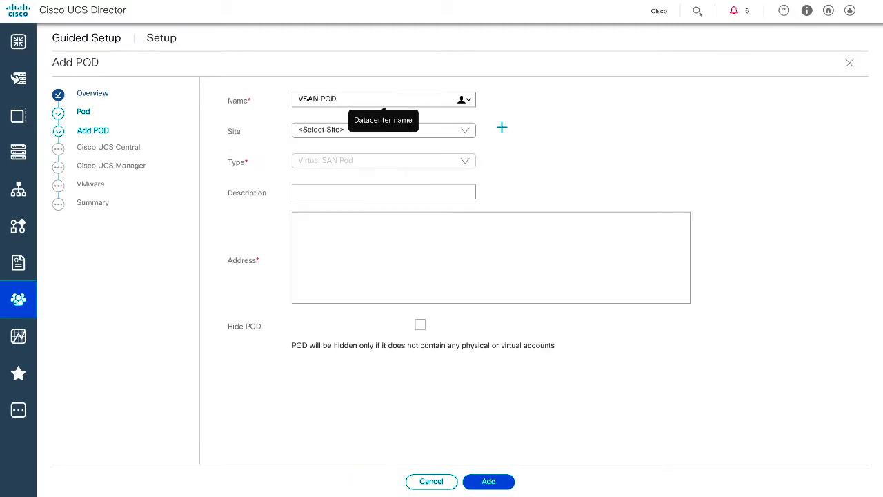
{"action": "key", "text": "Tab"}
{"action": "key", "text": "Tab"}
{"action": "type", "text": "Demo VSAN Pod"}
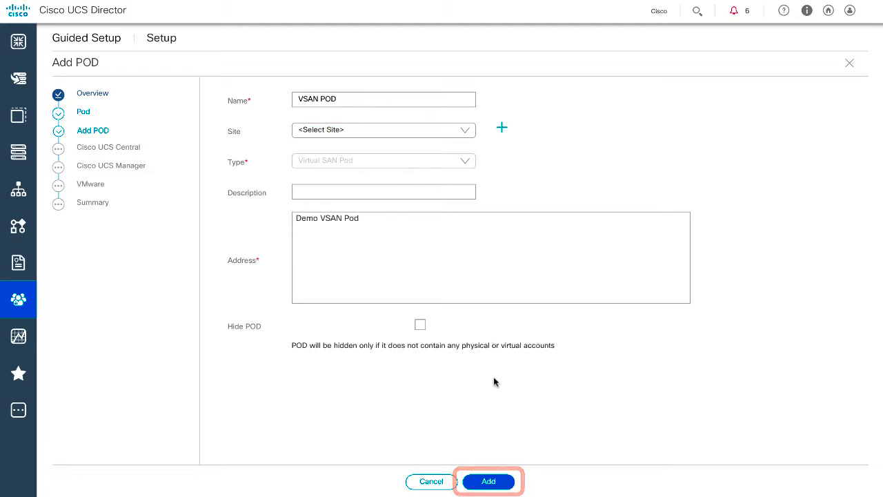
{"action": "left_click", "coordinate": [498, 480]}
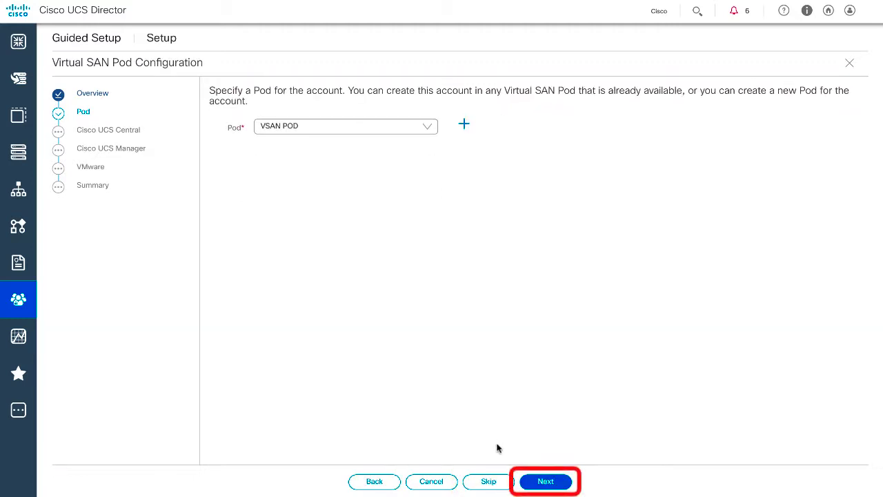
{"action": "left_click", "coordinate": [545, 482]}
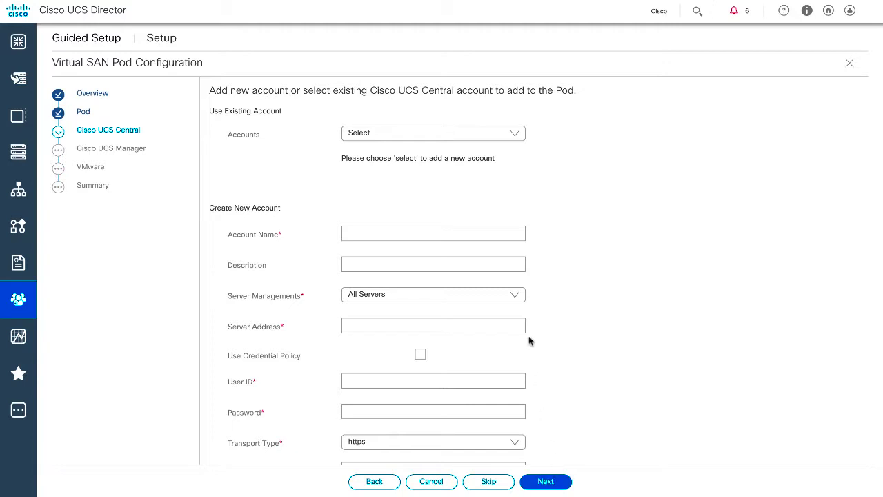
- Create UCS Central account UCSC-231 at 10.23.211.231 with its credentials, skipping UCS Manager
{"action": "left_click", "coordinate": [412, 232]}
{"action": "type", "text": "UCSC-231"}
{"action": "key", "text": "Tab"}
{"action": "key", "text": "Tab"}
{"action": "key", "text": "Tab"}
{"action": "type", "text": "10.23.211.2admin••••••••••"}
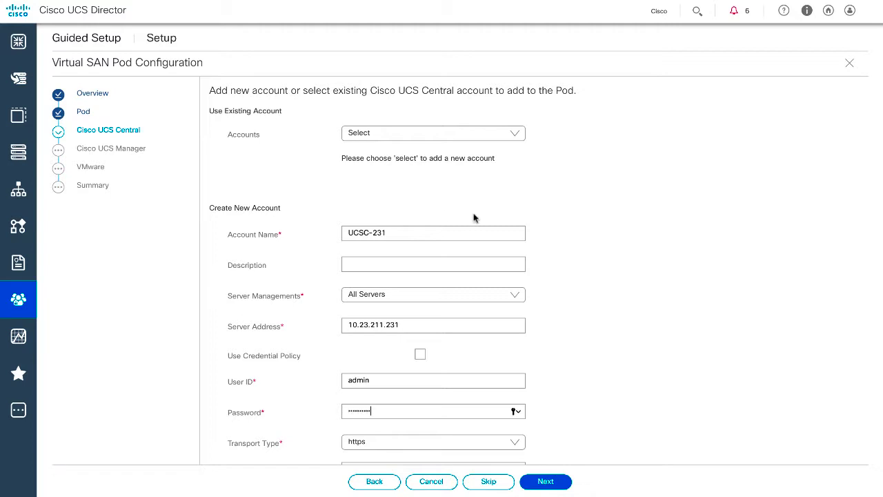
{"action": "scroll", "coordinate": [564, 394], "scroll_direction": "down", "scroll_amount": 1}
{"action": "scroll", "coordinate": [563, 393], "scroll_direction": "down", "scroll_amount": 2}
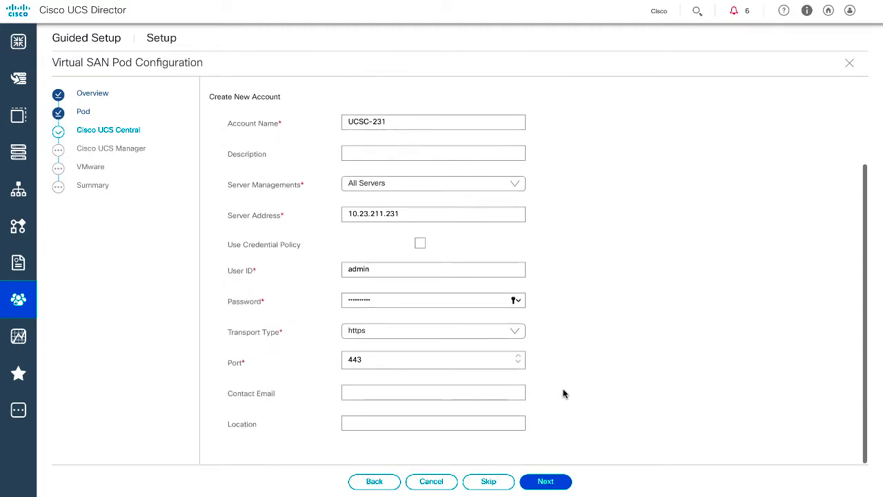
{"action": "left_click", "coordinate": [559, 482]}
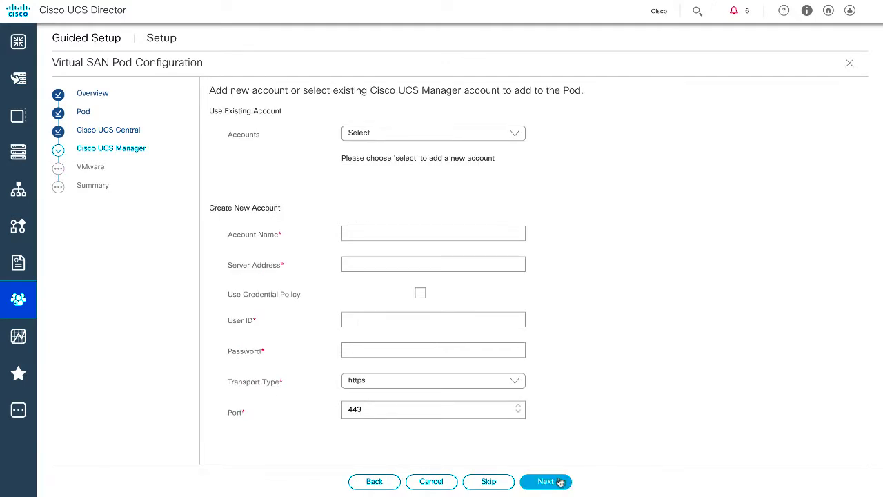
{"action": "left_click", "coordinate": [560, 481]}
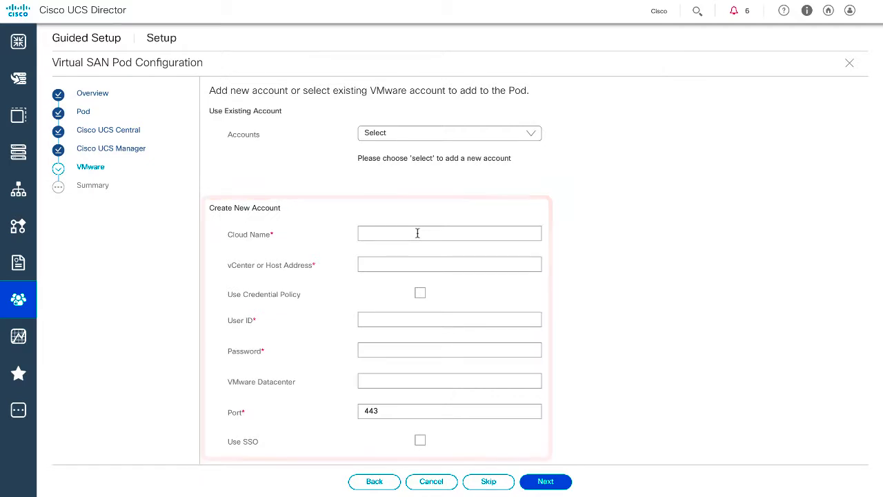
- Enter VMware account VC-226 for vCenter 10.23.211.226 with the vSphere administrator user ID and password
{"action": "left_click", "coordinate": [417, 233]}
{"action": "type", "text": "VC-226"}
{"action": "key", "text": "Tab"}
{"action": "type", "text": "10.23.211.226"}
{"action": "key", "text": "Tab"}
{"action": "key", "text": "Tab"}
{"action": "type", "text": "administrator@vsphere.local"}
{"action": "key", "text": "Tab"}
{"action": "type", "text": "***********"}
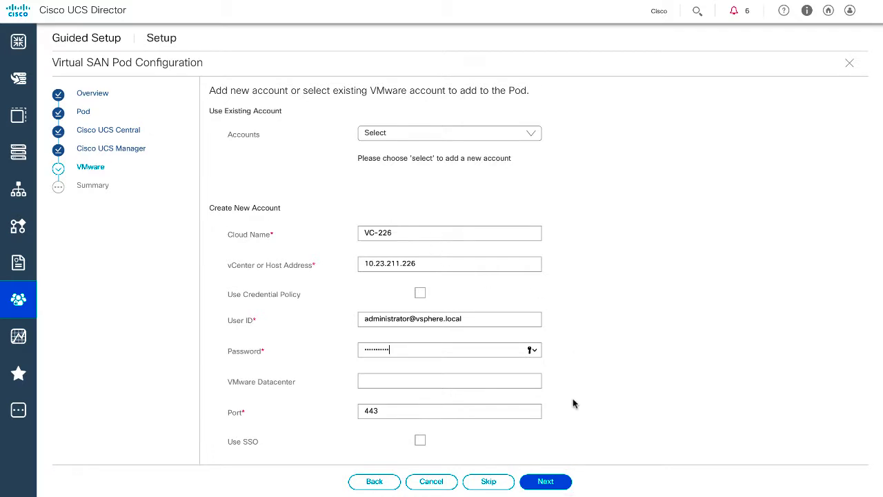
{"action": "scroll", "coordinate": [571, 400], "scroll_direction": "down", "scroll_amount": 1}
- Review the wizard's Summary page and close it, leaving VSAN POD in the Pods list
{"action": "left_click", "coordinate": [545, 481]}
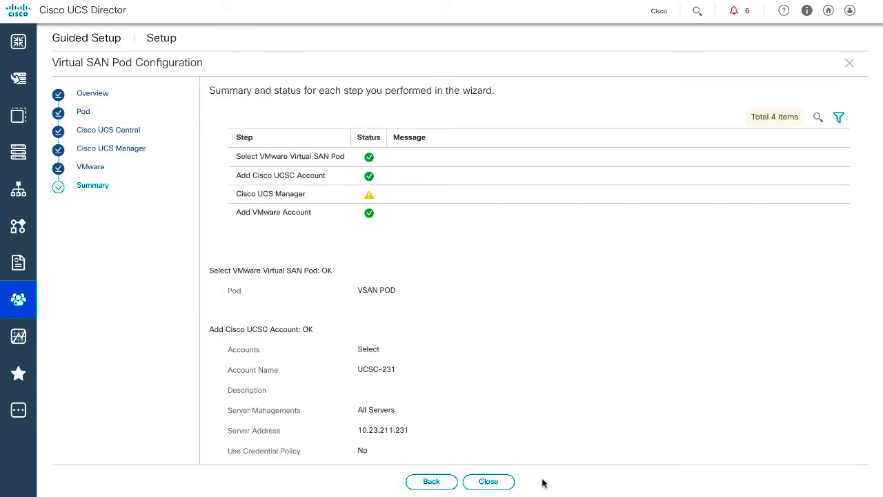
{"action": "scroll", "coordinate": [506, 381], "scroll_direction": "down", "scroll_amount": 6}
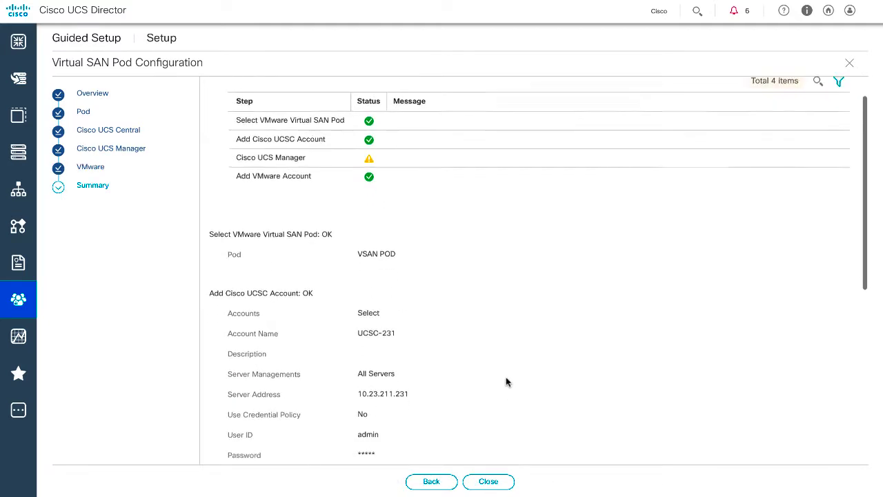
{"action": "scroll", "coordinate": [506, 381], "scroll_direction": "down", "scroll_amount": 4}
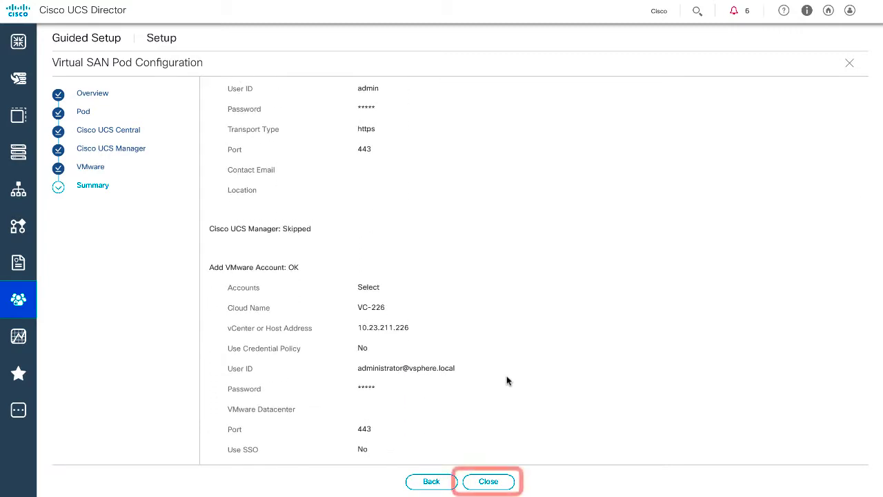
{"action": "scroll", "coordinate": [506, 381], "scroll_direction": "up", "scroll_amount": 10}
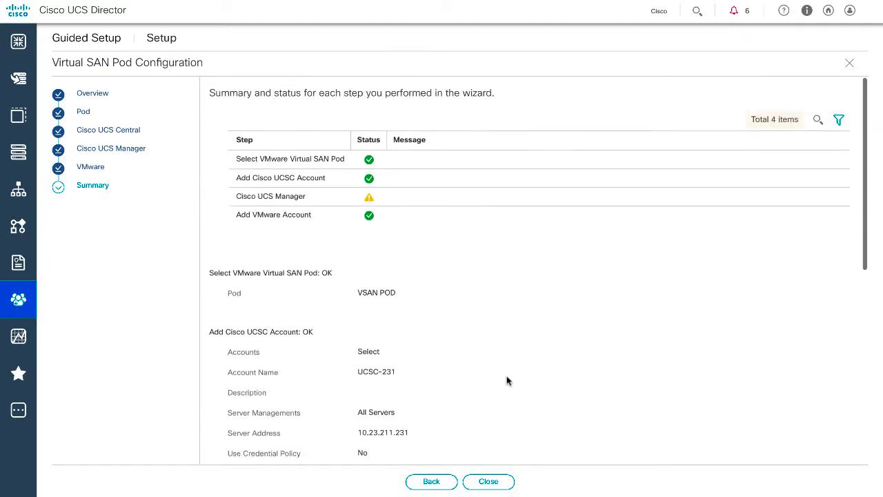
{"action": "left_click", "coordinate": [487, 484]}
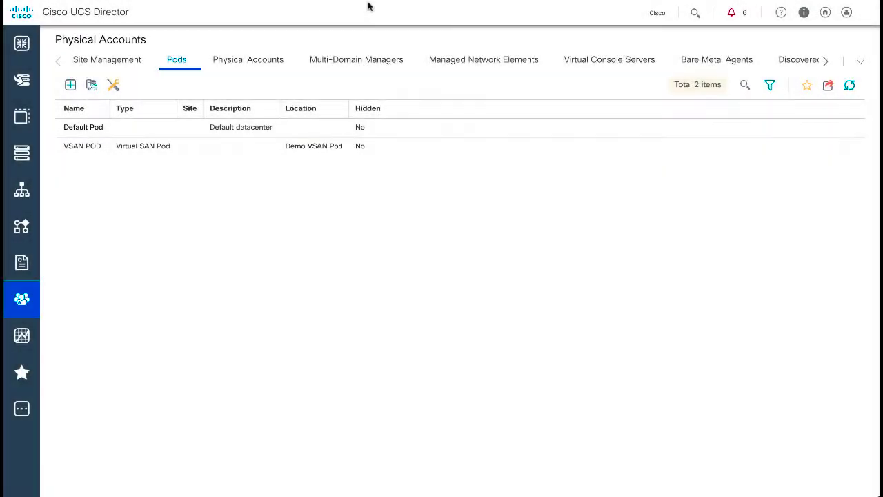
- Check that Multi-Domain Manager account UCSC-231 has Pod set to VSAN POD, then cancel
{"action": "left_click", "coordinate": [358, 68]}
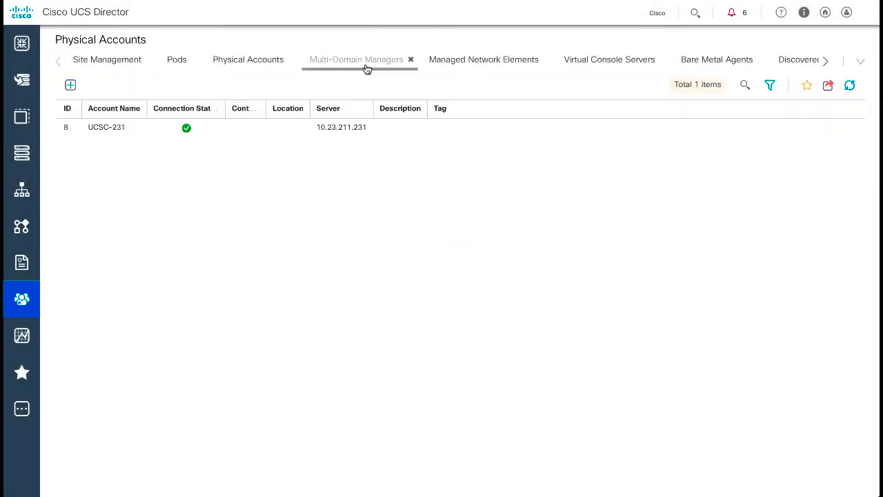
{"action": "left_click", "coordinate": [127, 127]}
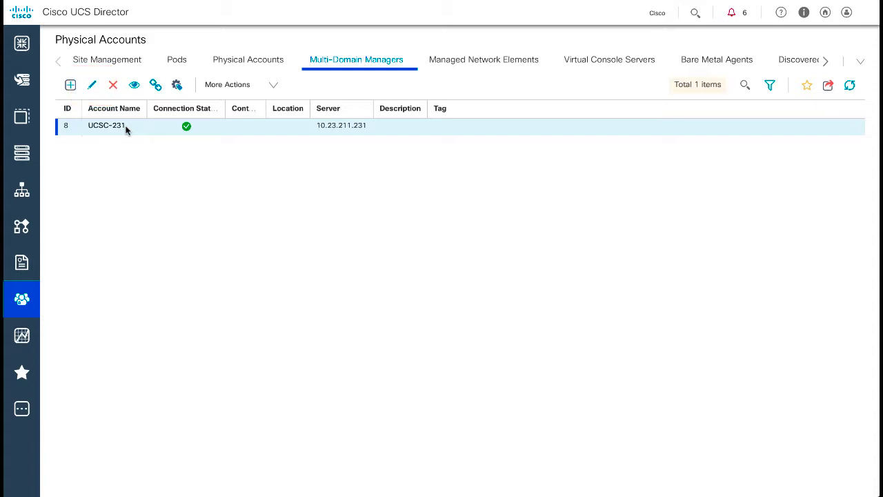
{"action": "left_click", "coordinate": [92, 84]}
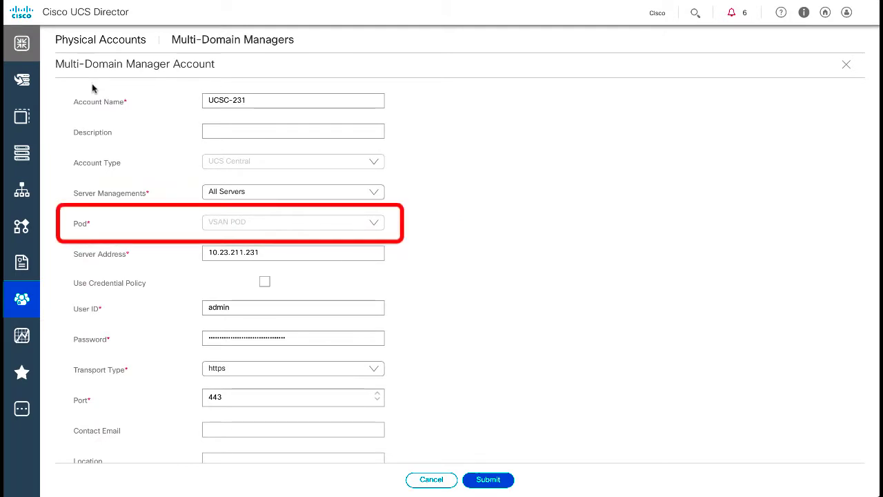
{"action": "scroll", "coordinate": [487, 264], "scroll_direction": "down", "scroll_amount": 1}
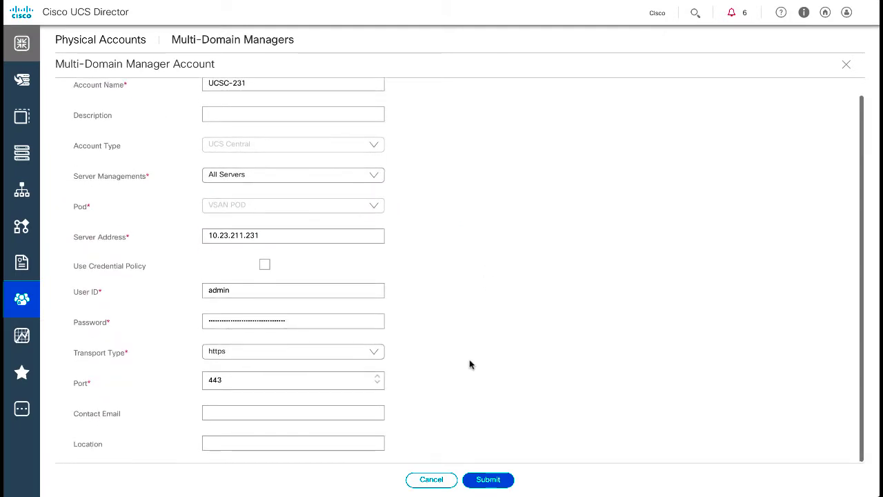
{"action": "left_click", "coordinate": [439, 482]}
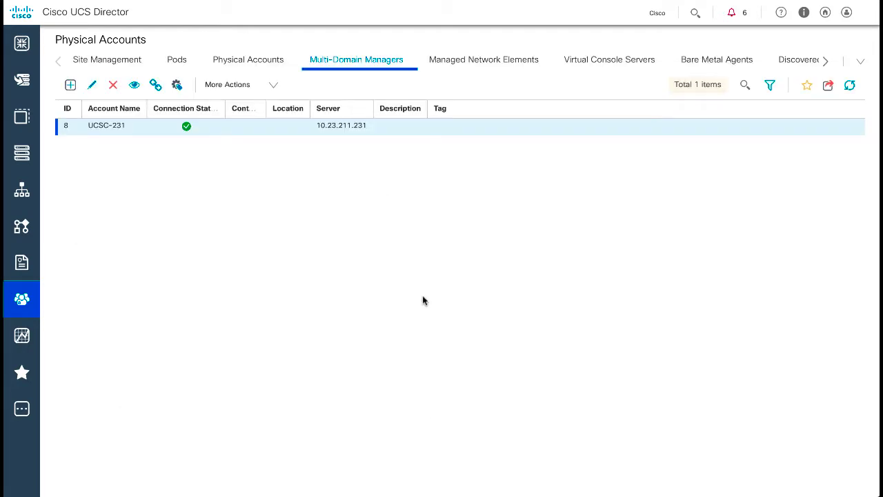
{"action": "mouse_move", "coordinate": [35, 301]}
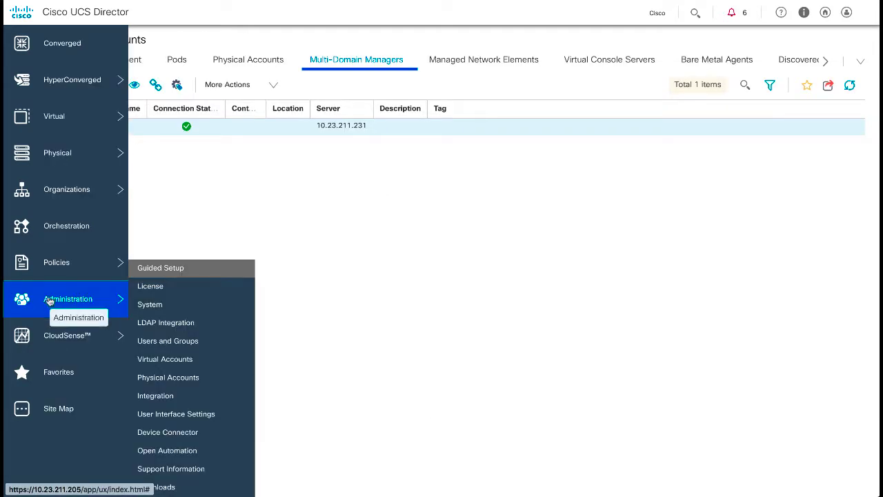
{"action": "left_click", "coordinate": [166, 360]}
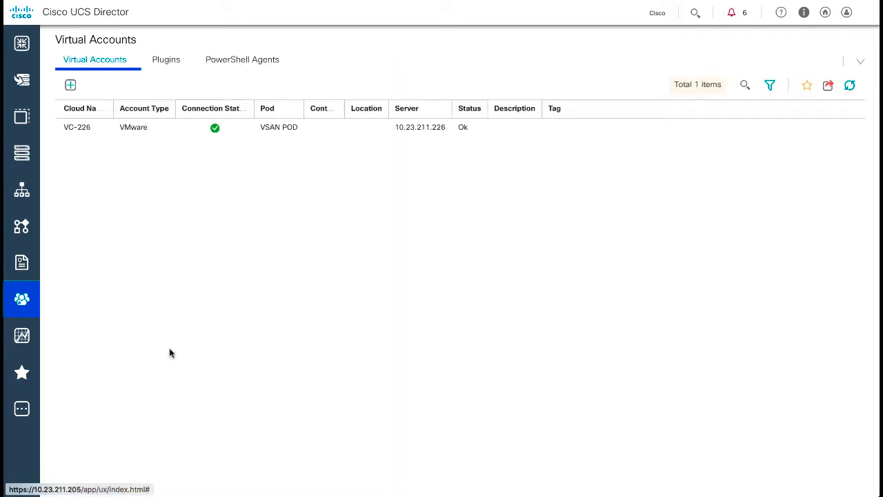
{"action": "left_click", "coordinate": [137, 128]}
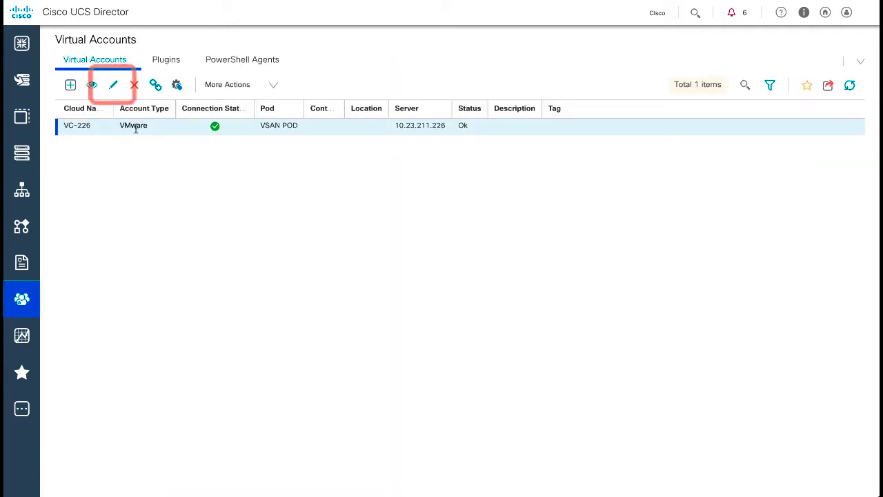
{"action": "left_click", "coordinate": [114, 84]}
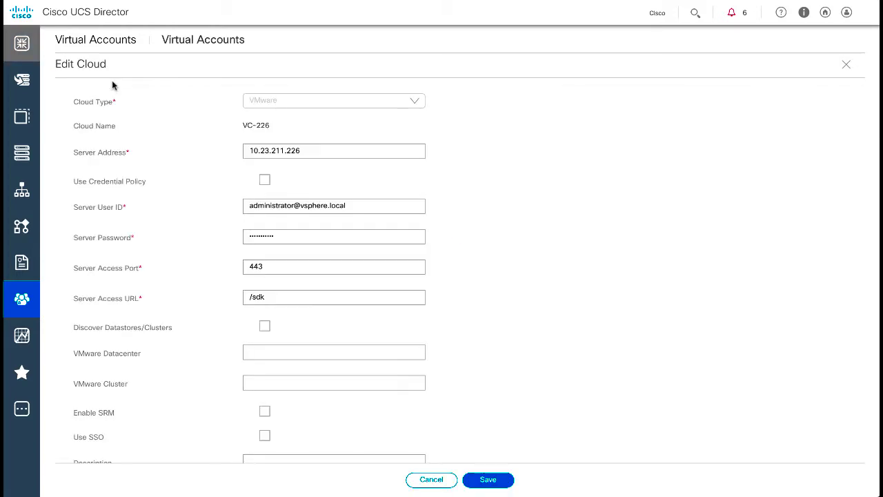
{"action": "scroll", "coordinate": [203, 382], "scroll_direction": "down", "scroll_amount": 2}
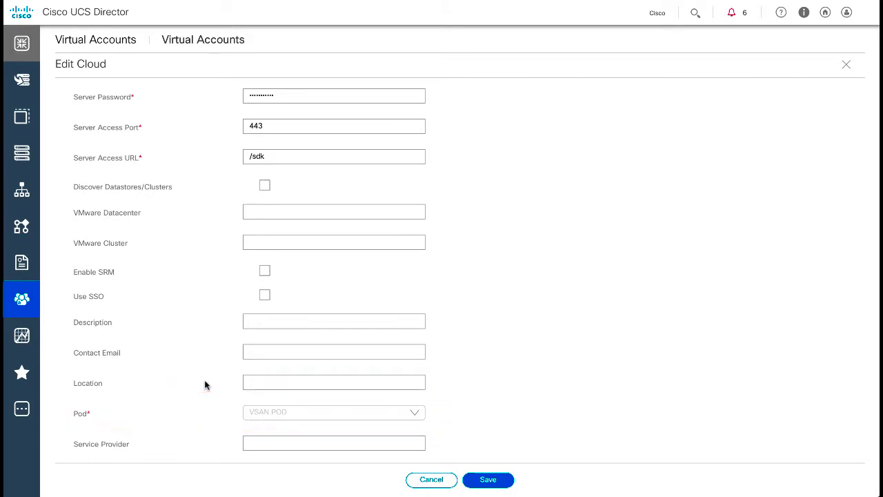
{"action": "left_click", "coordinate": [417, 481]}
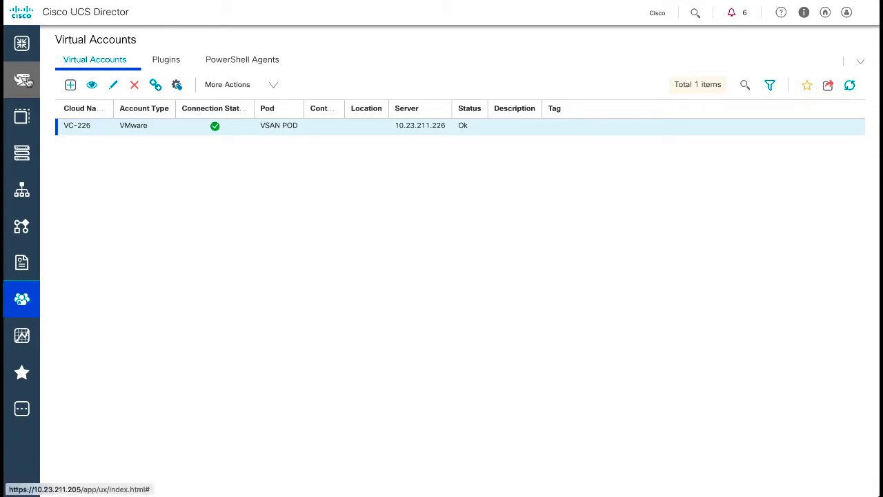
{"action": "mouse_move", "coordinate": [29, 82]}
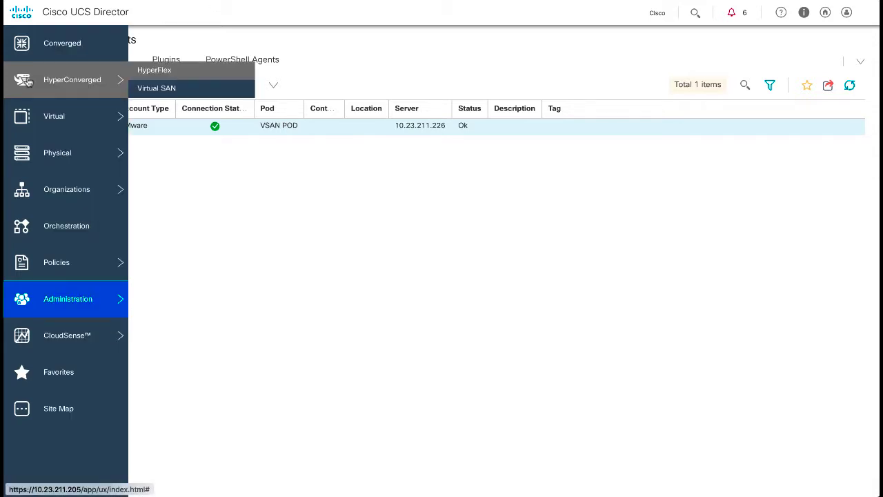
- Select VSAN POD in the Virtual SAN Pods list and open its Pod Settings
{"action": "left_click", "coordinate": [154, 89]}
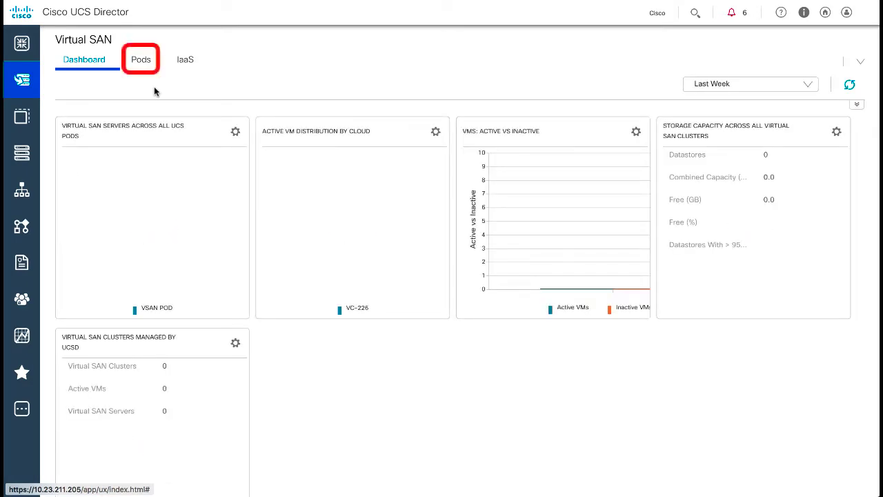
{"action": "left_click", "coordinate": [143, 65]}
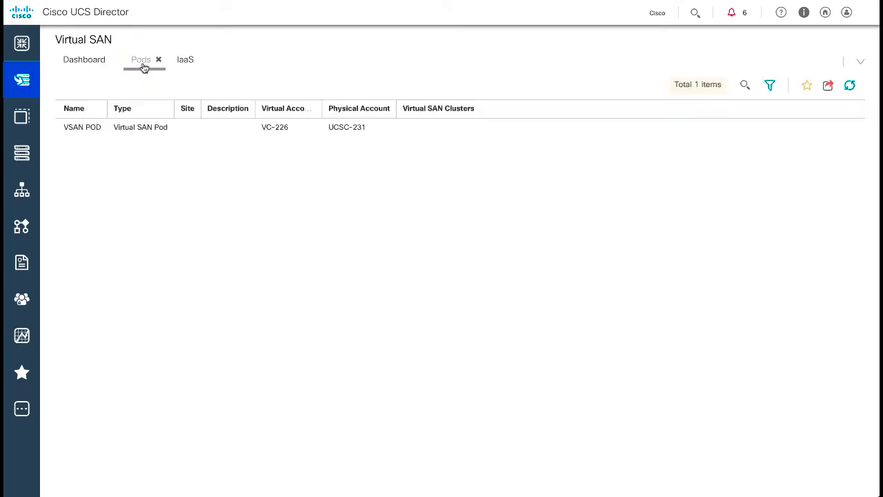
{"action": "left_click", "coordinate": [136, 126]}
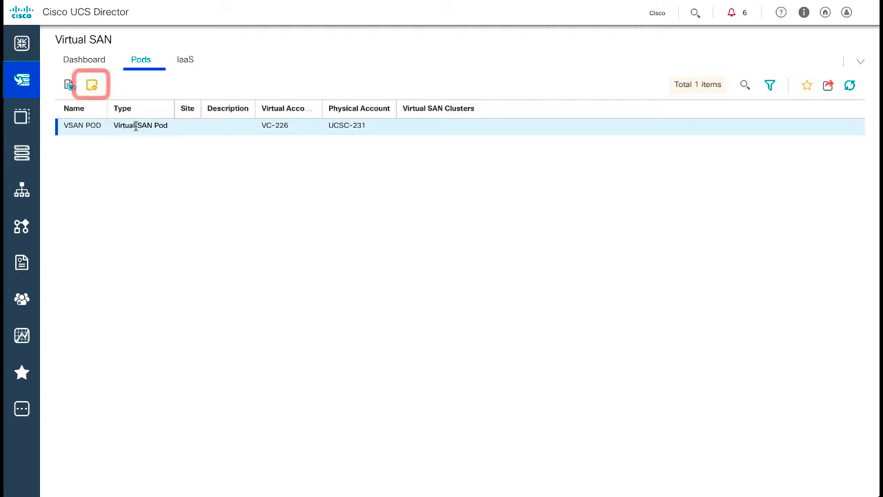
{"action": "left_click", "coordinate": [92, 85]}
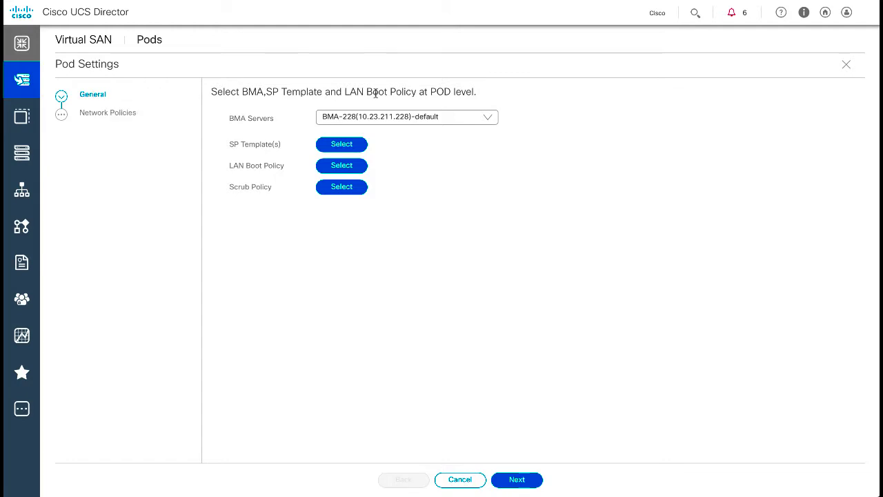
- Keep the default BMA server and choose service profile template GSPT-SD
{"action": "left_click", "coordinate": [487, 119]}
{"action": "left_click", "coordinate": [487, 120]}
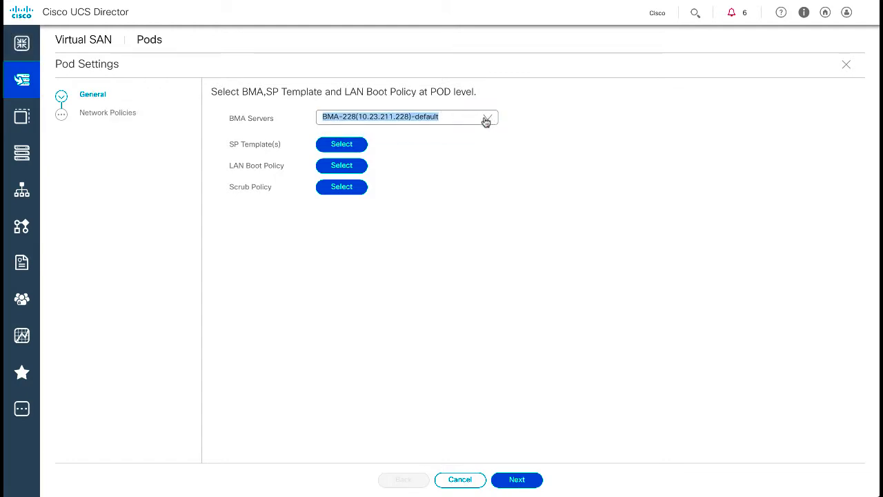
{"action": "left_click", "coordinate": [352, 150]}
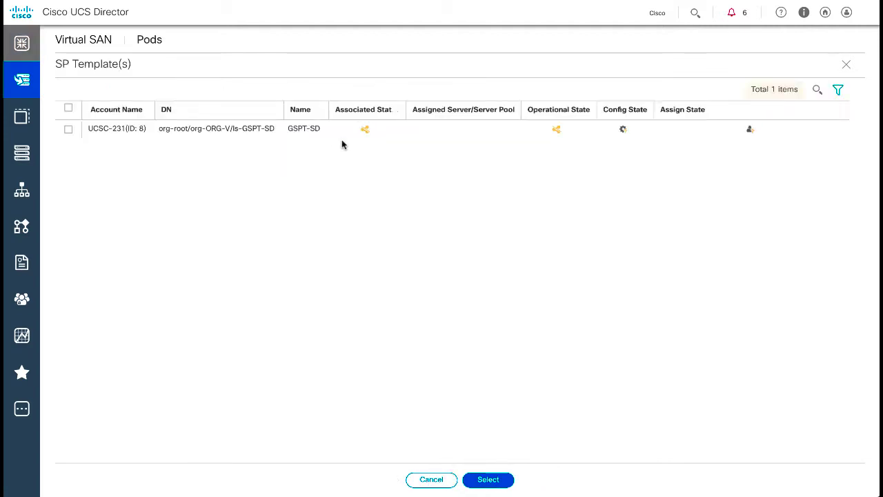
{"action": "left_click", "coordinate": [68, 128]}
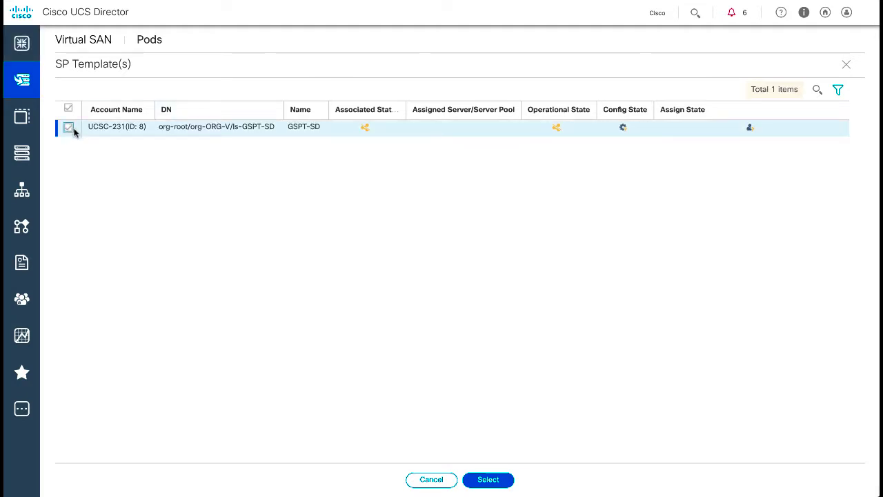
{"action": "left_click", "coordinate": [488, 479]}
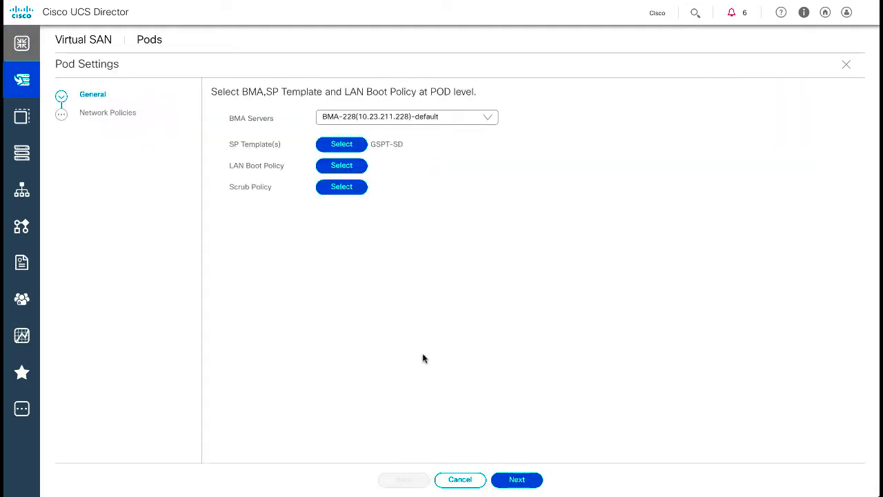
- Set the LAN boot policy to BOOT-LAN and the scrub policy to Scrub-VV
{"action": "left_click", "coordinate": [337, 167]}
{"action": "left_click", "coordinate": [68, 202]}
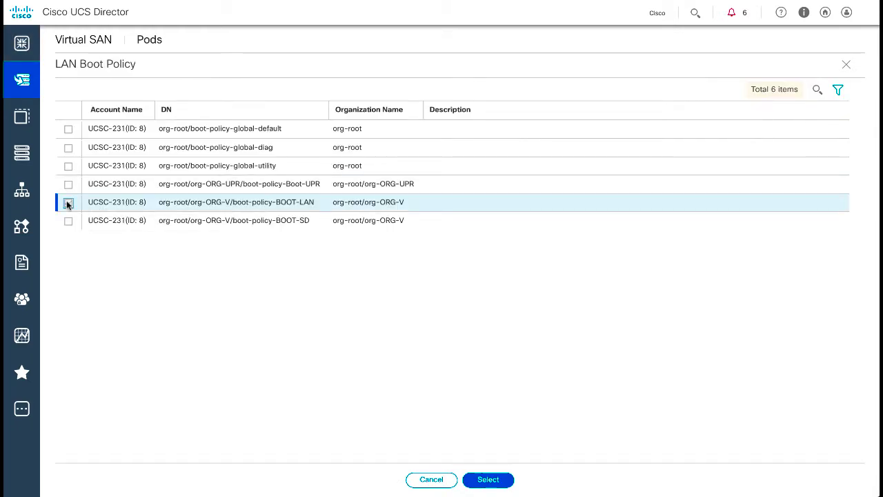
{"action": "left_click", "coordinate": [487, 478]}
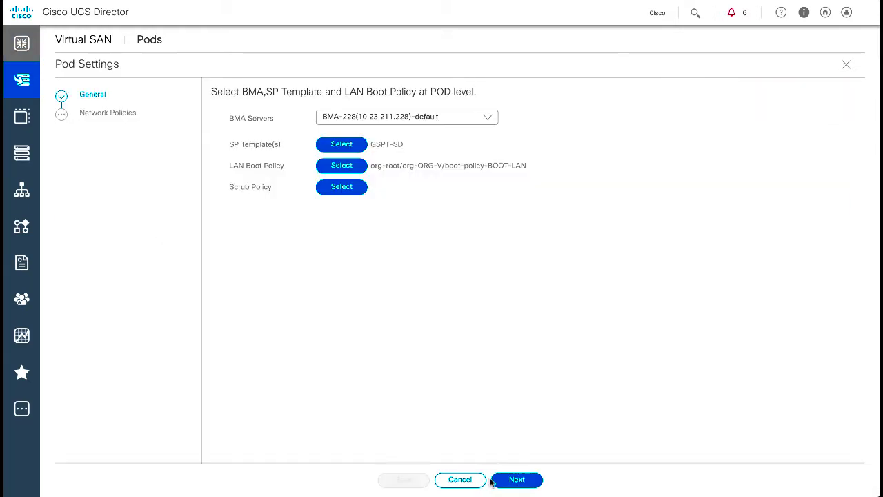
{"action": "left_click", "coordinate": [357, 189]}
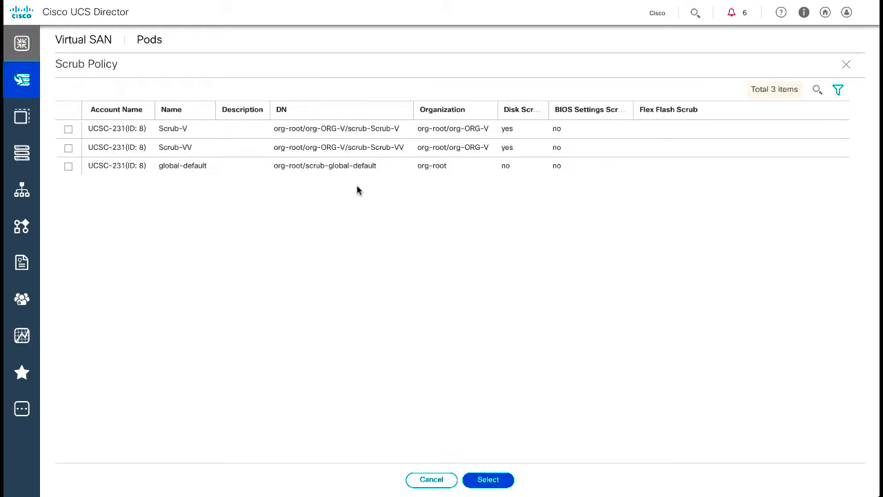
{"action": "left_click", "coordinate": [67, 147]}
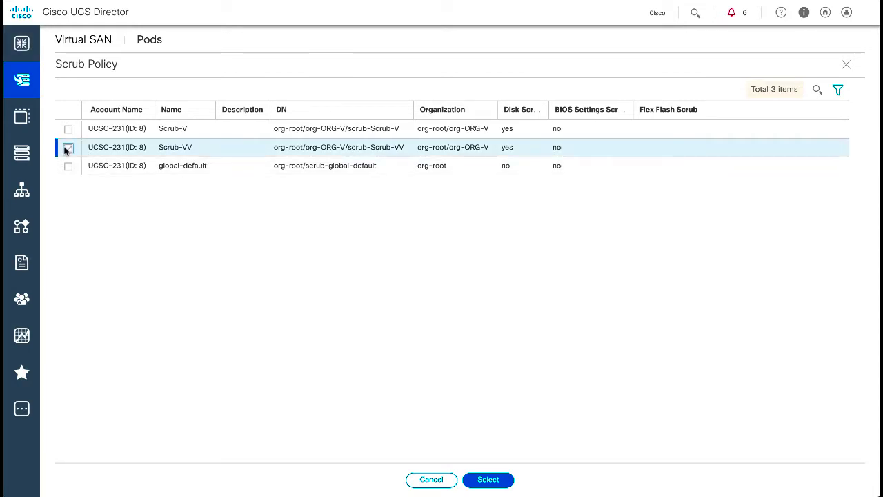
{"action": "left_click", "coordinate": [483, 480]}
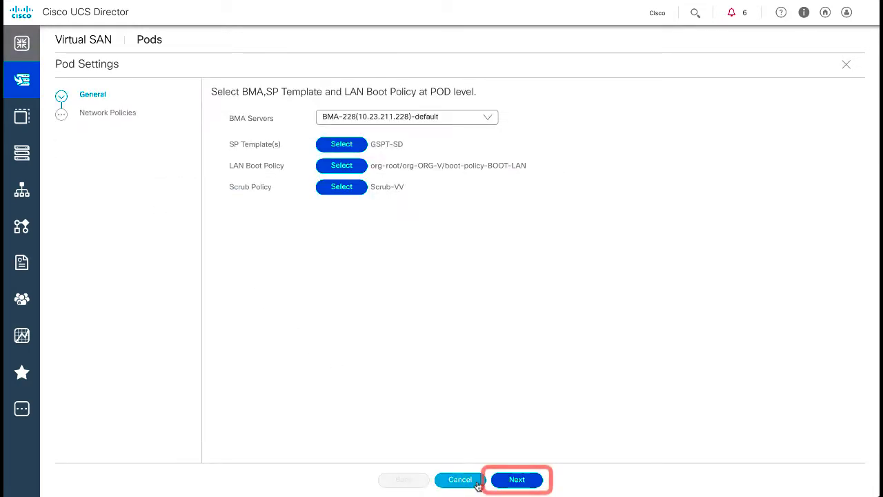
- On Network Policies, set the management IP pool to MG-POLICY and vMotion to VG-POLICY
{"action": "left_click", "coordinate": [528, 485]}
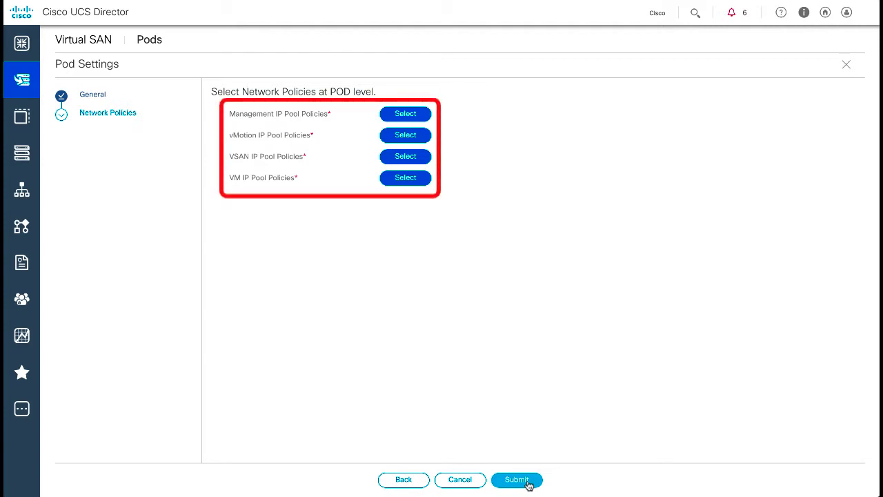
{"action": "left_click", "coordinate": [413, 114]}
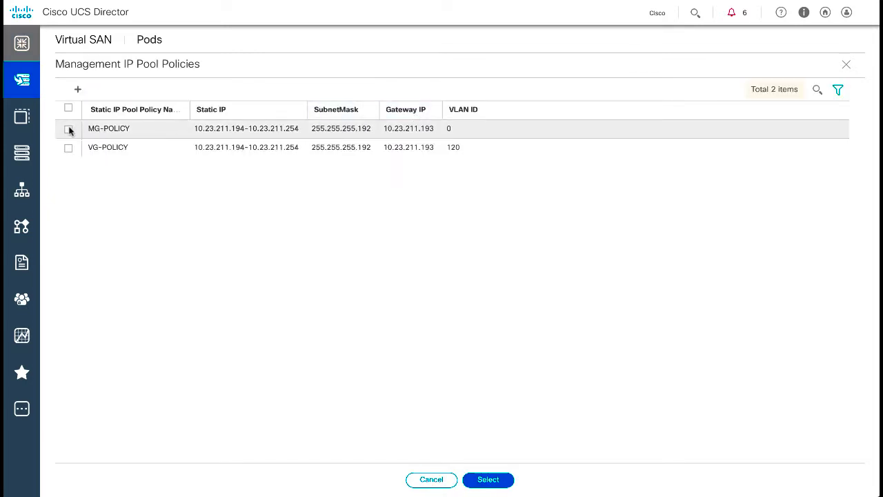
{"action": "left_click", "coordinate": [68, 129]}
{"action": "left_click", "coordinate": [486, 481]}
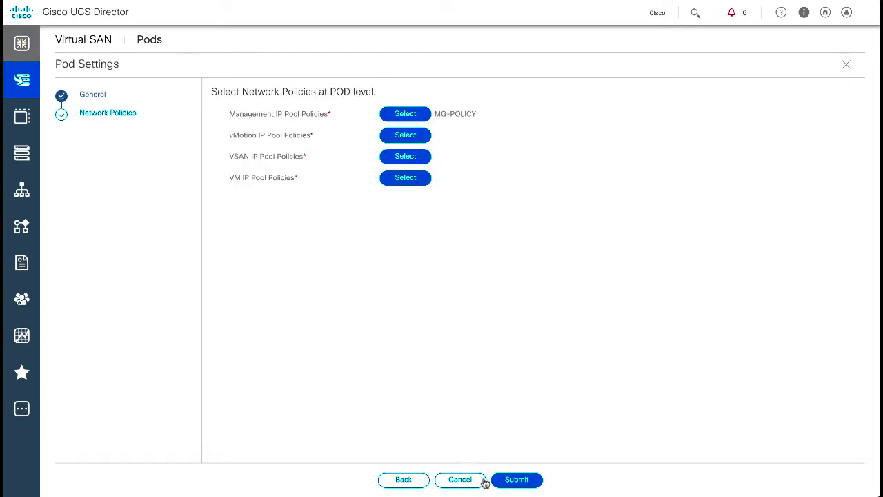
{"action": "left_click", "coordinate": [406, 135]}
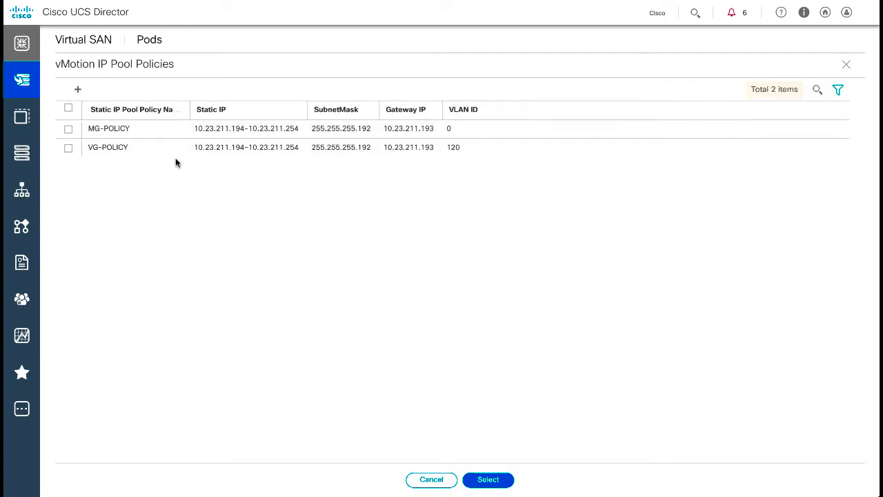
{"action": "left_click", "coordinate": [68, 147]}
{"action": "left_click", "coordinate": [488, 479]}
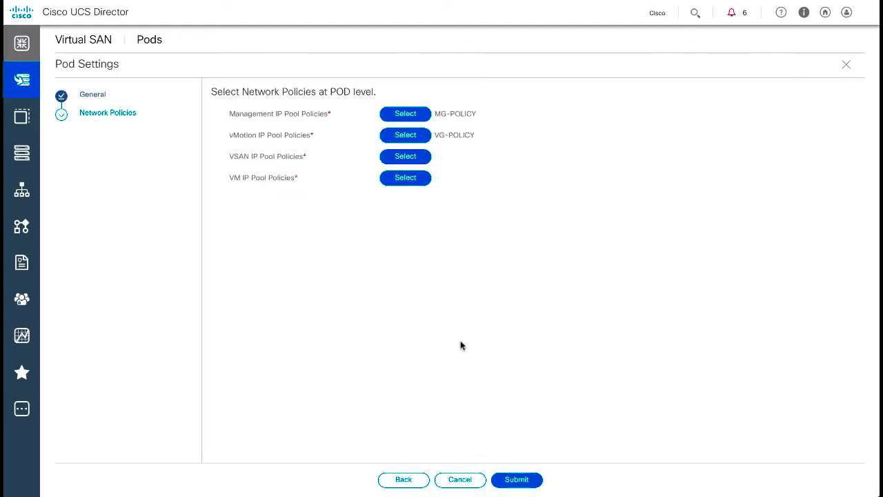
- Assign VG-POLICY to the VSAN and VM IP pools and submit the pod settings
{"action": "left_click", "coordinate": [422, 160]}
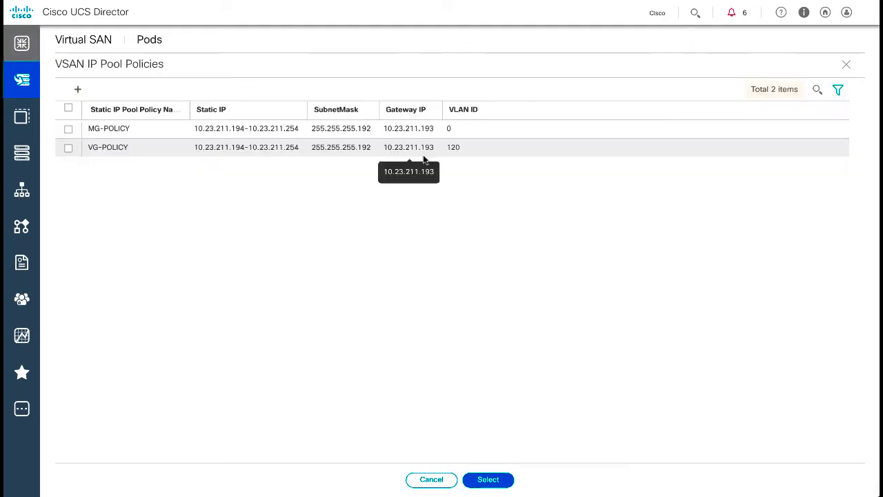
{"action": "left_click", "coordinate": [69, 147]}
{"action": "left_click", "coordinate": [483, 478]}
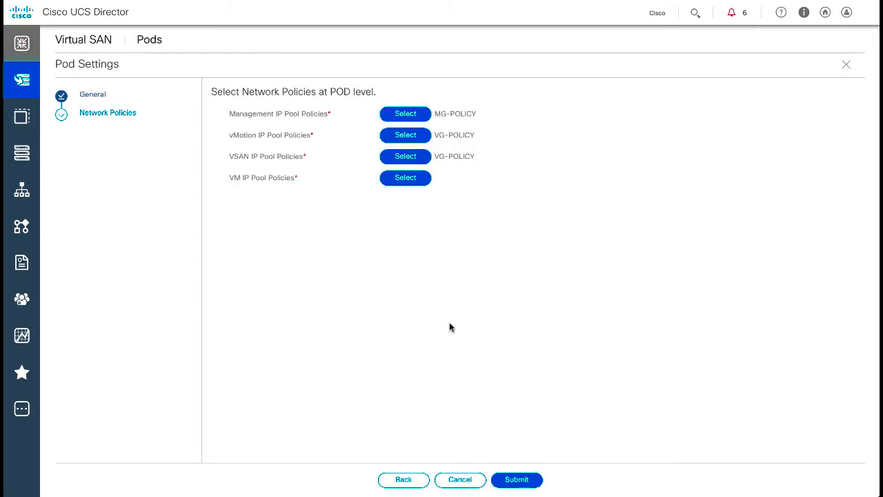
{"action": "left_click", "coordinate": [409, 180]}
{"action": "left_click", "coordinate": [68, 147]}
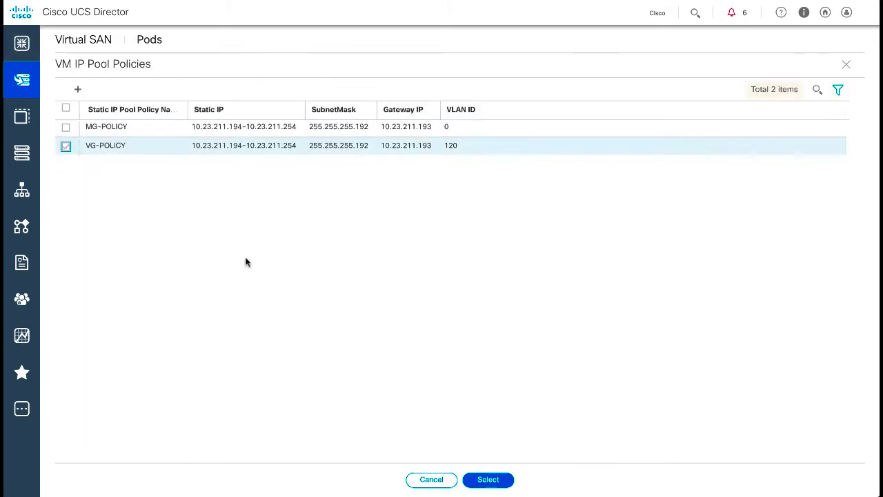
{"action": "left_click", "coordinate": [488, 480]}
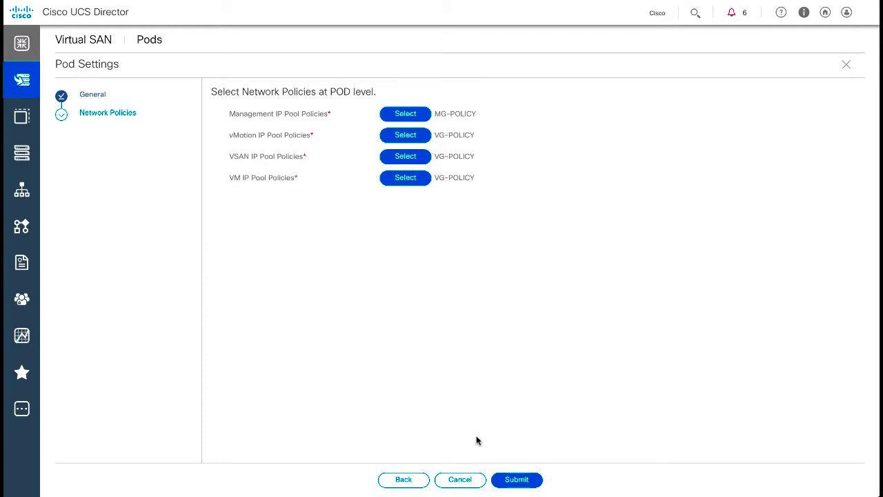
{"action": "left_click", "coordinate": [518, 480]}
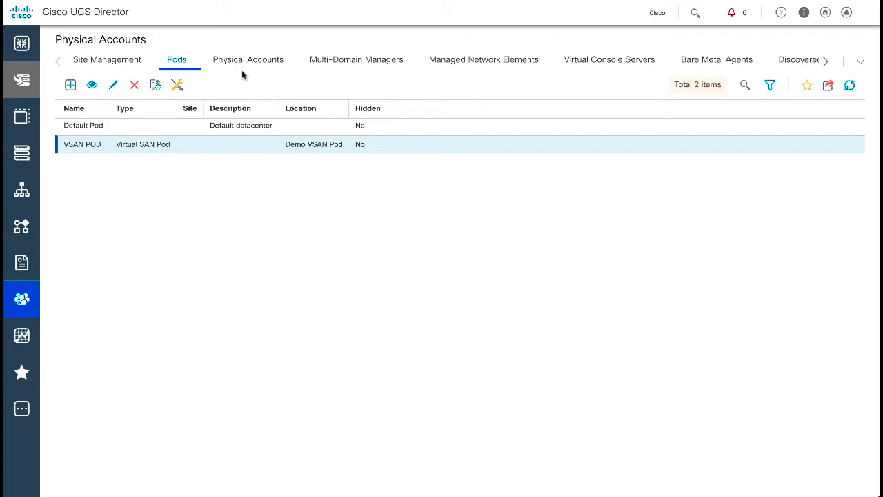
- Open VSAN POD's details from the Virtual SAN Pods tab and begin Create Virtual SAN Cluster
{"action": "mouse_move", "coordinate": [19, 81]}
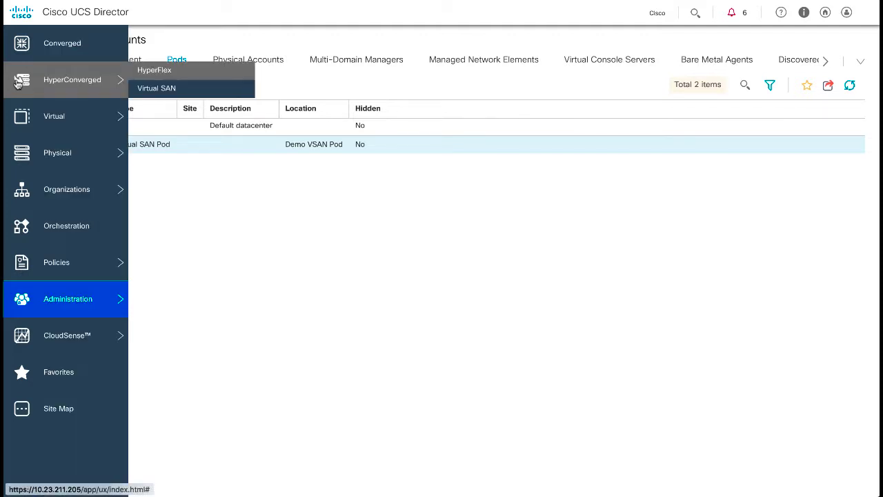
{"action": "left_click", "coordinate": [166, 90]}
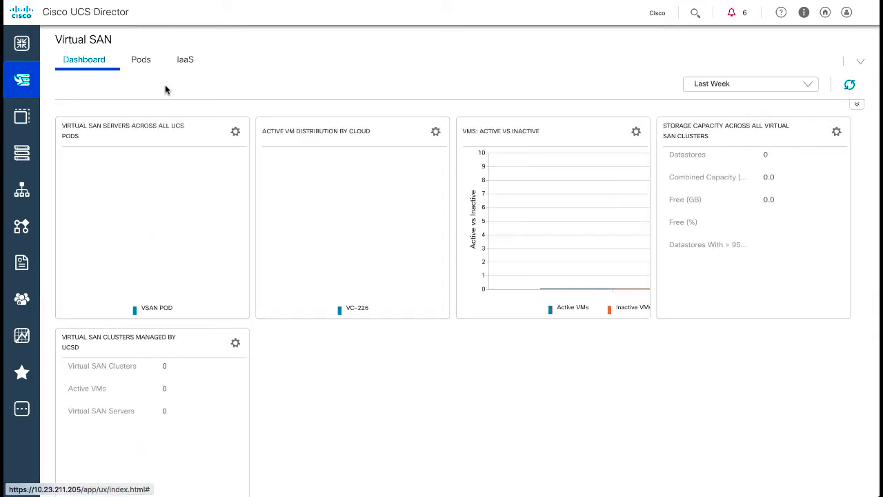
{"action": "left_click", "coordinate": [143, 60]}
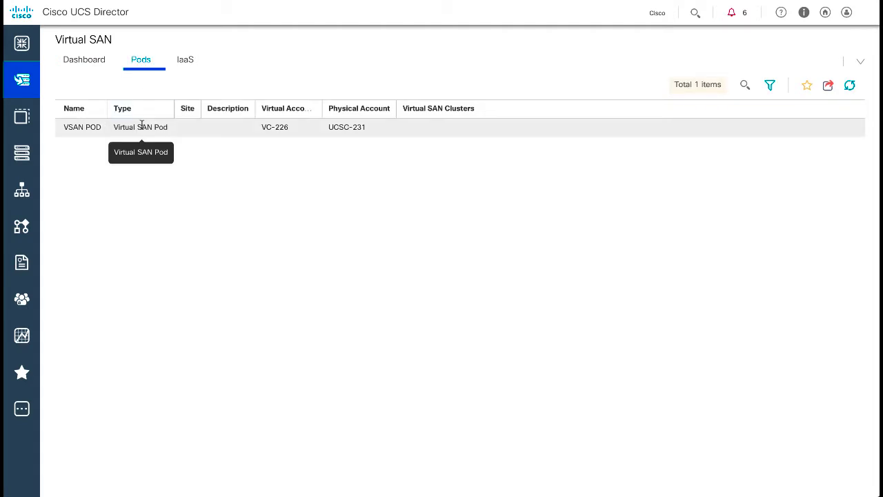
{"action": "left_click", "coordinate": [141, 128]}
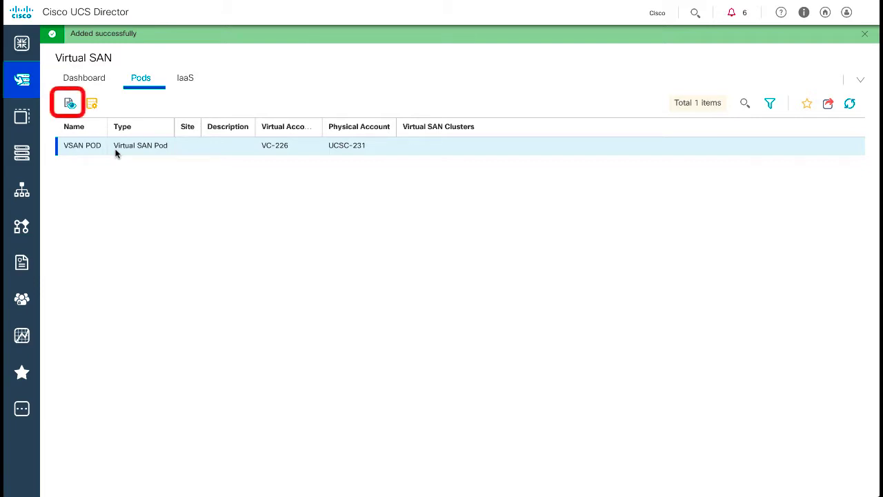
{"action": "left_click", "coordinate": [69, 103]}
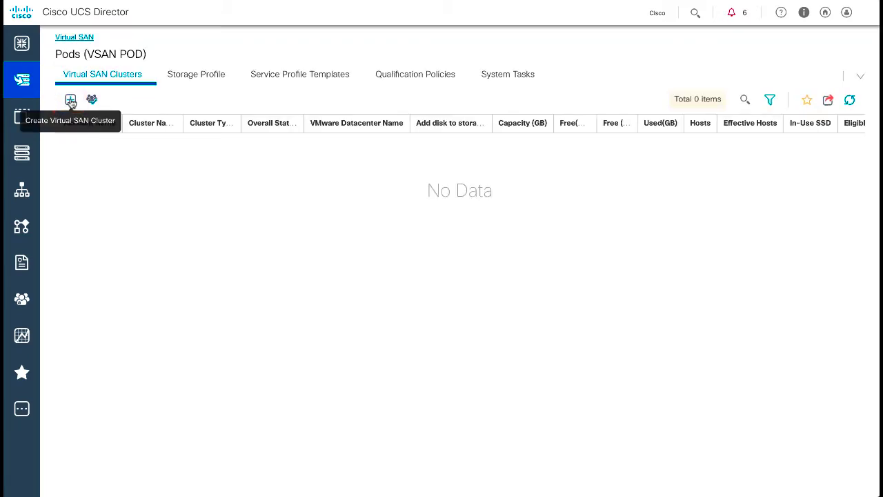
{"action": "left_click", "coordinate": [70, 101]}
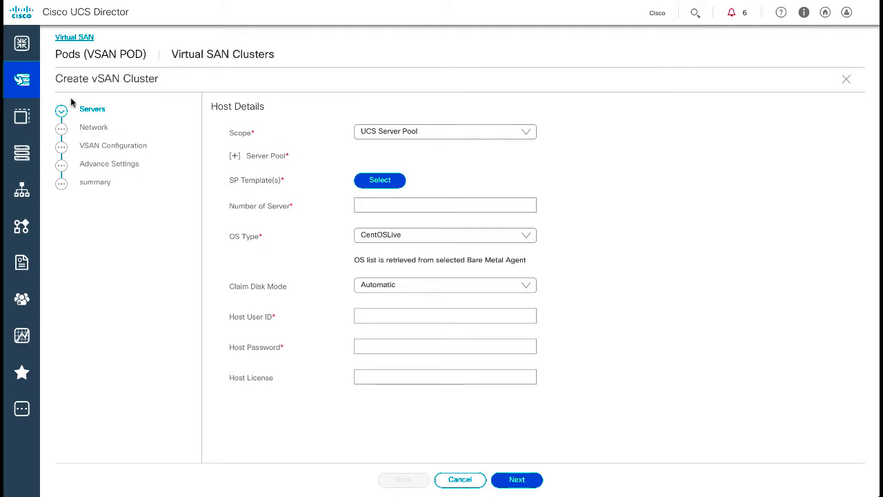
- Set the cluster scope to UCS Server and select rack-unit-4, rack-unit-3 and rack-unit-2
{"action": "left_click", "coordinate": [529, 134]}
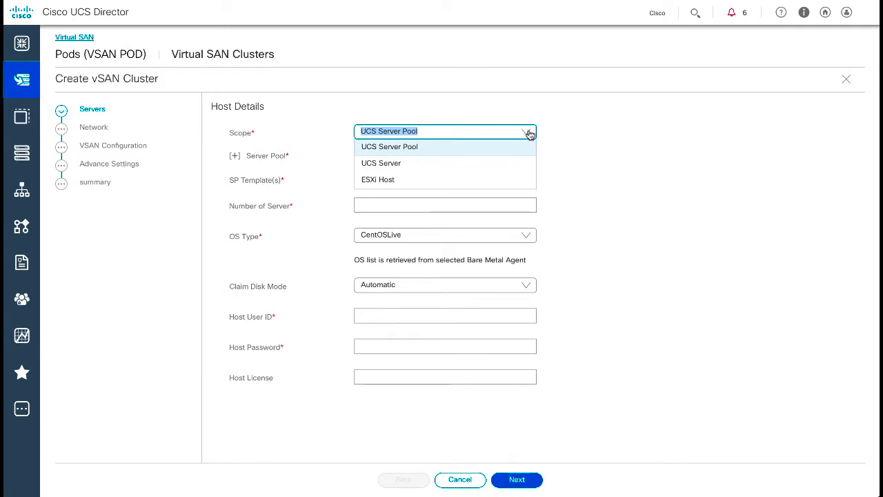
{"action": "left_click", "coordinate": [385, 164]}
{"action": "left_click", "coordinate": [383, 161]}
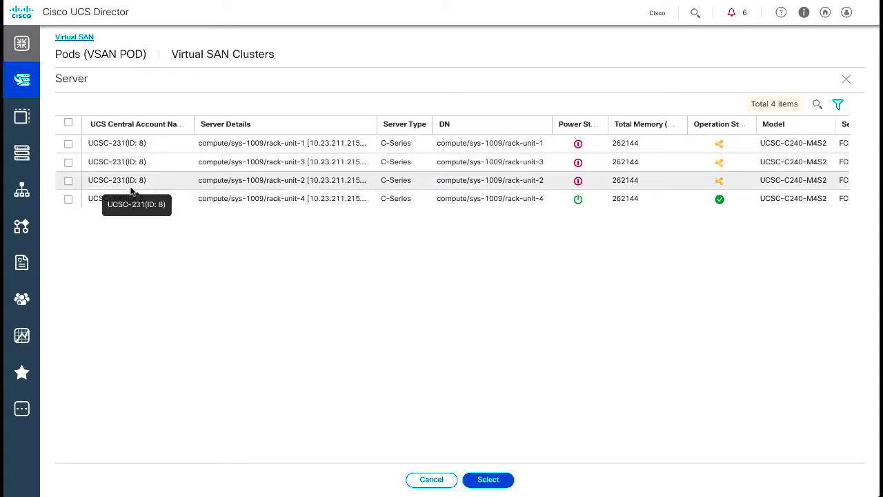
{"action": "left_click", "coordinate": [68, 199]}
{"action": "left_click", "coordinate": [68, 180]}
{"action": "left_click", "coordinate": [69, 163]}
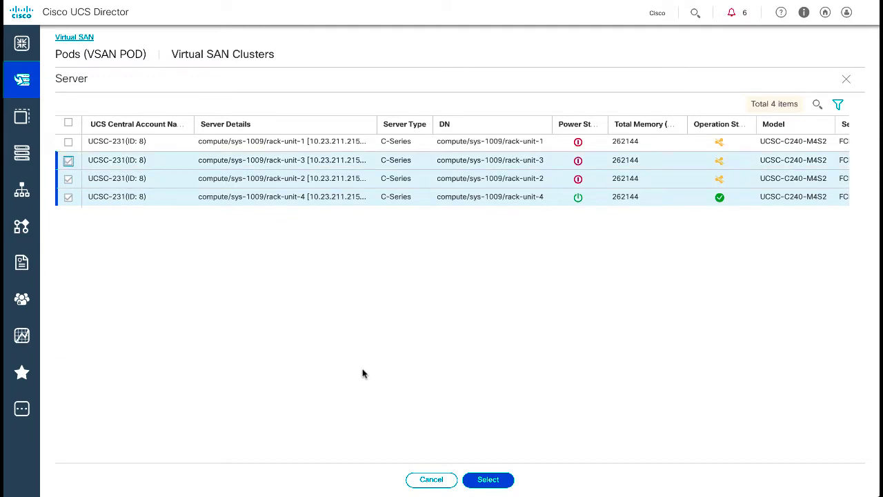
{"action": "left_click", "coordinate": [486, 479]}
- Choose GSPT-SD as the service profile template
{"action": "left_click", "coordinate": [380, 180]}
{"action": "left_click", "coordinate": [68, 143]}
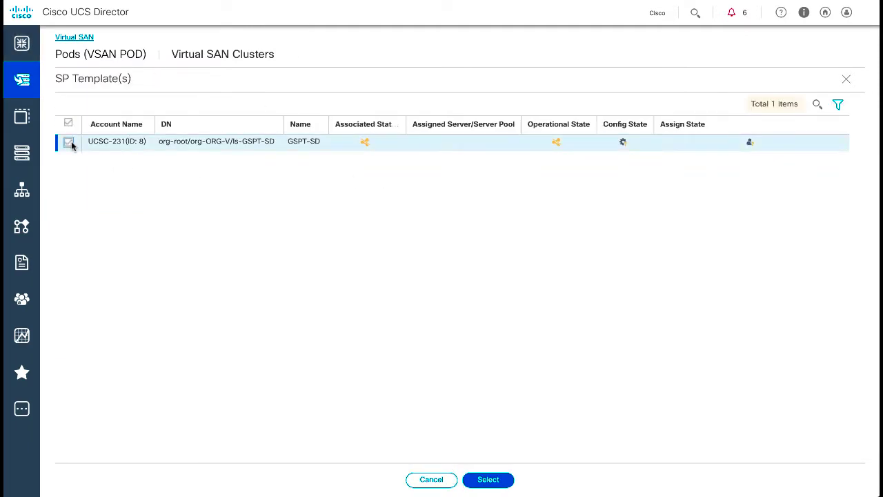
{"action": "left_click", "coordinate": [494, 480]}
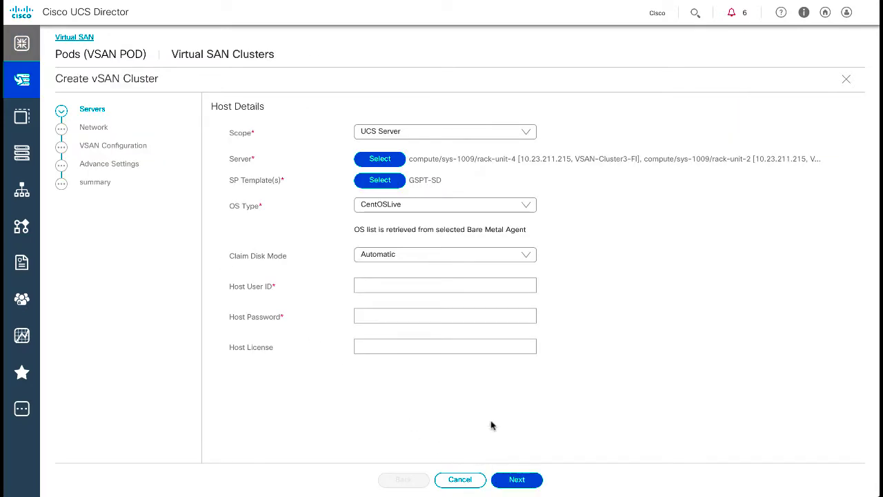
- Set OS type VSAN_ESXi_65, host user ID 'admin' and the host password, then continue
{"action": "left_click", "coordinate": [512, 208]}
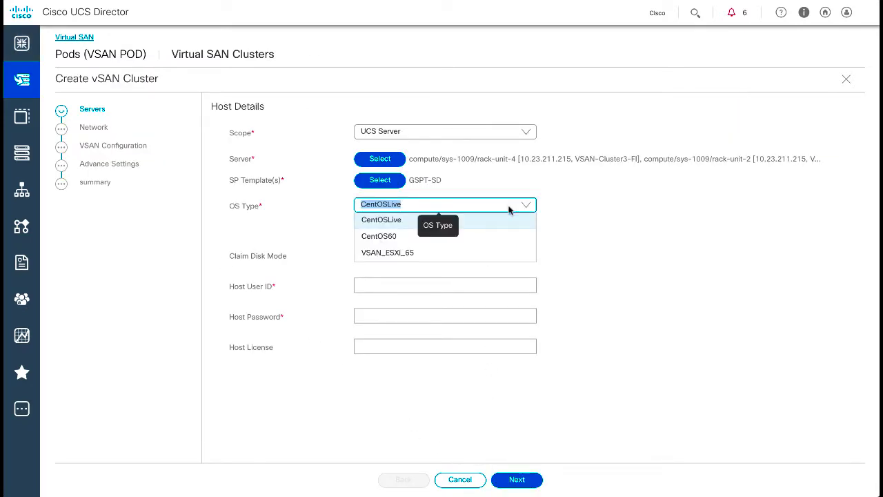
{"action": "left_click", "coordinate": [389, 253]}
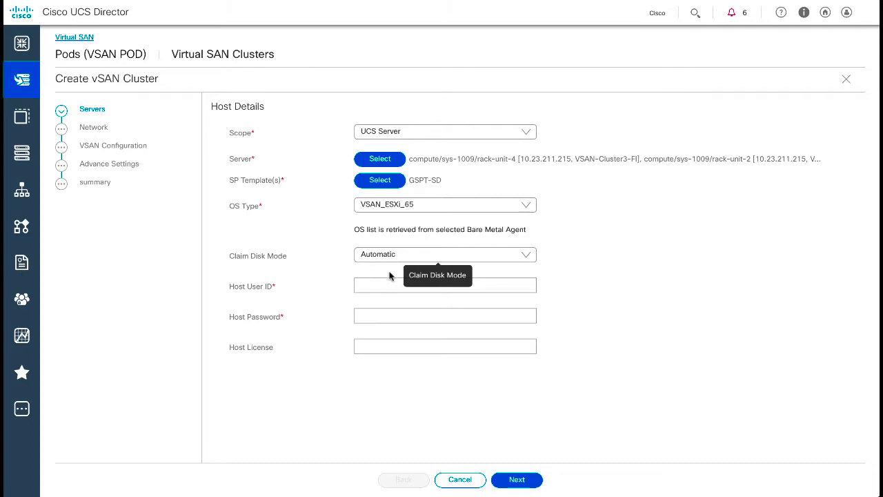
{"action": "left_click", "coordinate": [390, 284]}
{"action": "type", "text": "admin"}
{"action": "key", "text": "Tab"}
{"action": "type", "text": "••••••••••"}
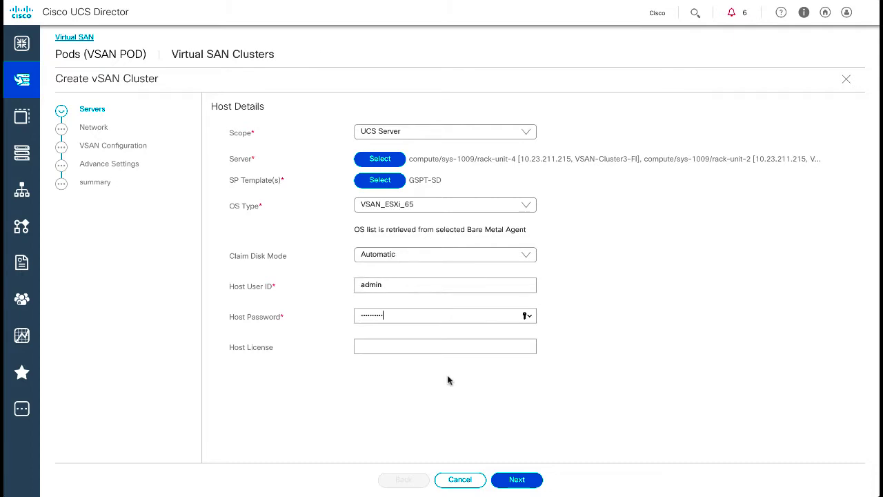
{"action": "left_click", "coordinate": [516, 485]}
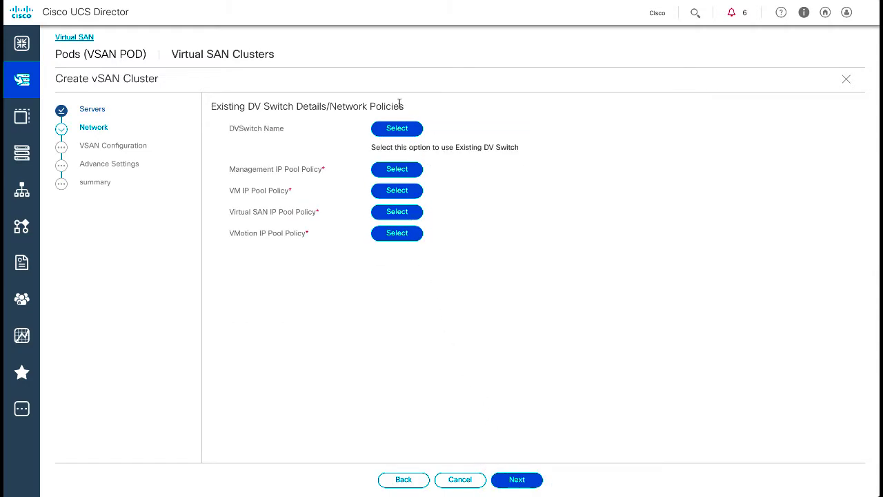
- Use distributed switch DVSwitch-71 and MG-POLICY as the management IP pool policy
{"action": "left_click", "coordinate": [397, 128]}
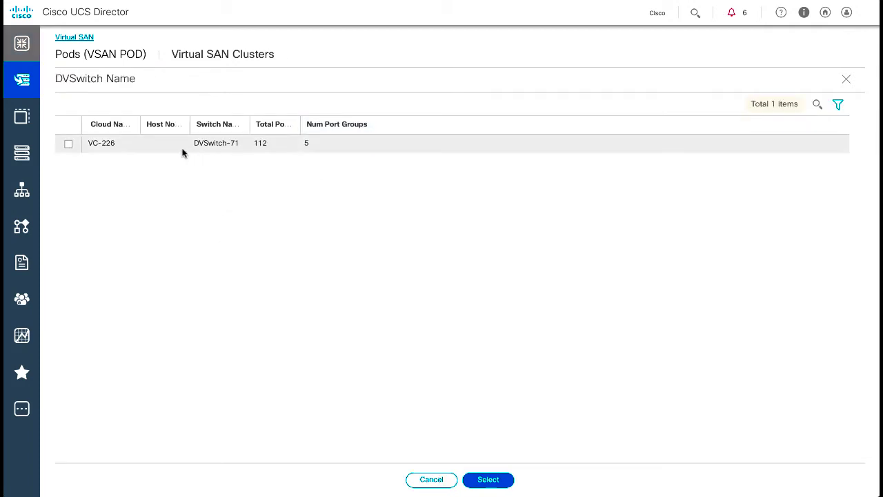
{"action": "left_click", "coordinate": [69, 143]}
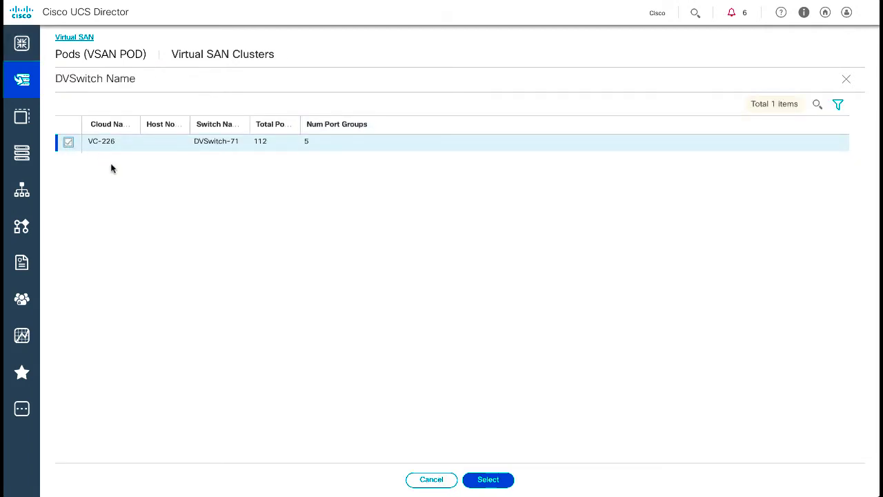
{"action": "left_click", "coordinate": [489, 480]}
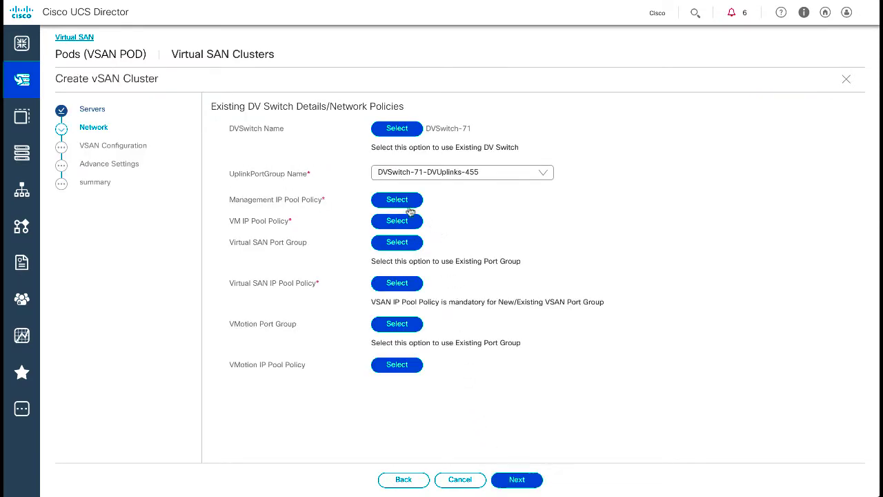
{"action": "left_click", "coordinate": [399, 204]}
{"action": "left_click", "coordinate": [399, 204]}
{"action": "left_click", "coordinate": [69, 142]}
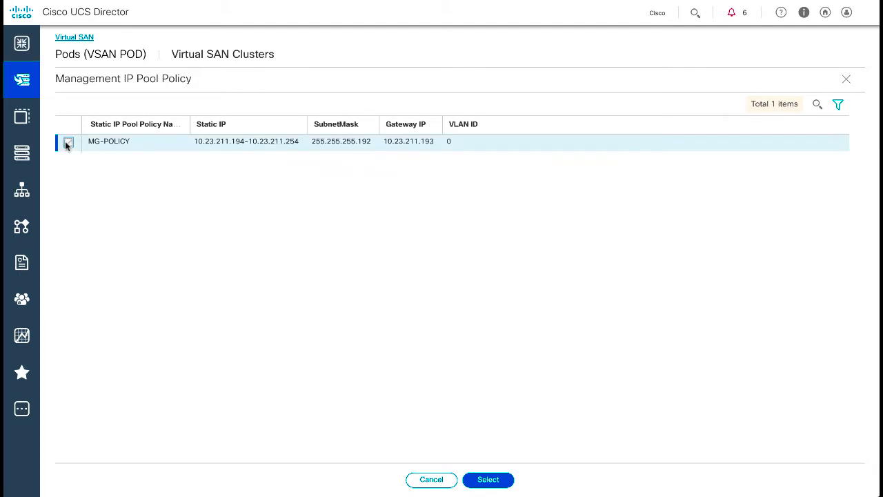
{"action": "left_click", "coordinate": [487, 479]}
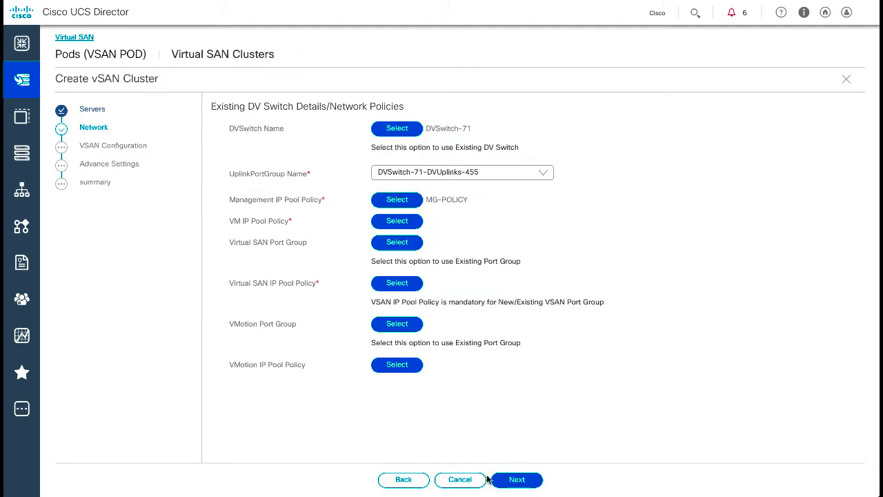
- Assign VG-POLICY for VM IPs, vsanDvPortGroup-71 as vSAN port group, and VG-POLICY for vSAN IPs
{"action": "left_click", "coordinate": [396, 221]}
{"action": "left_click", "coordinate": [68, 144]}
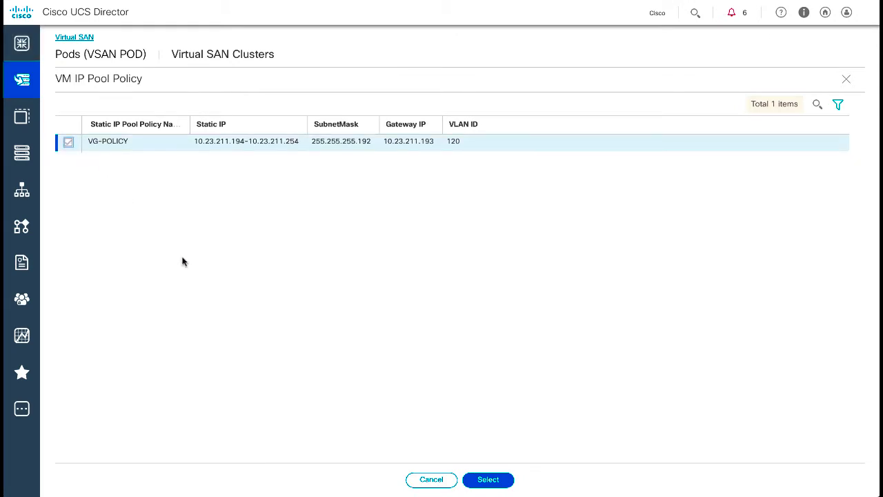
{"action": "left_click", "coordinate": [487, 481]}
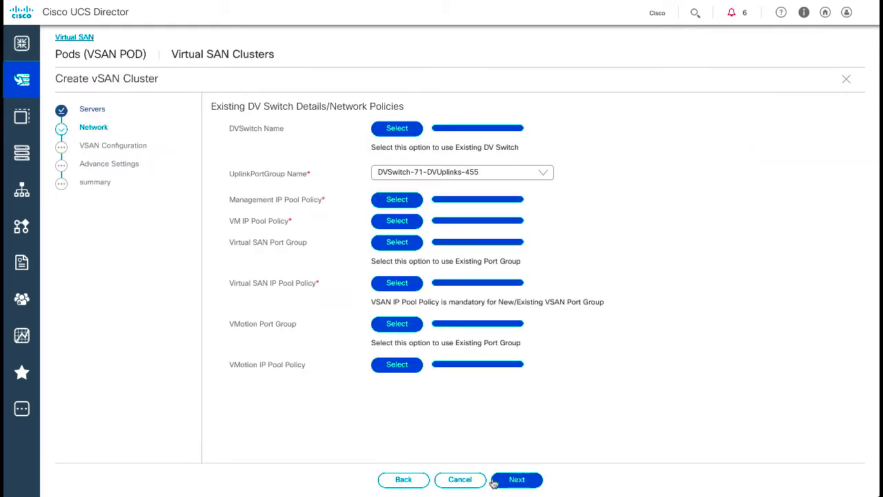
{"action": "left_click", "coordinate": [390, 243]}
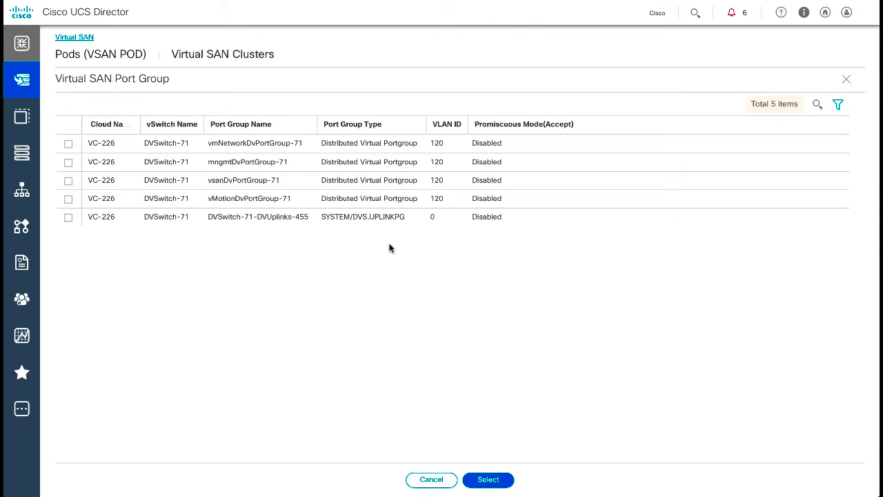
{"action": "left_click", "coordinate": [68, 180]}
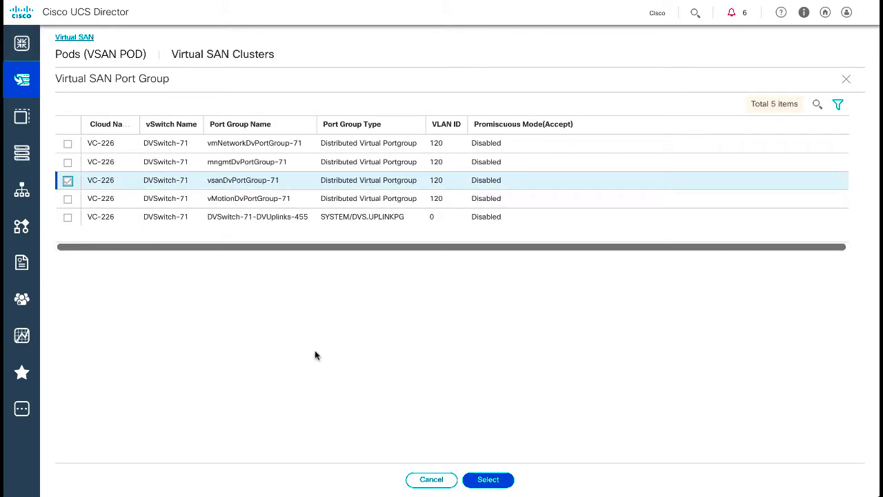
{"action": "left_click", "coordinate": [487, 480]}
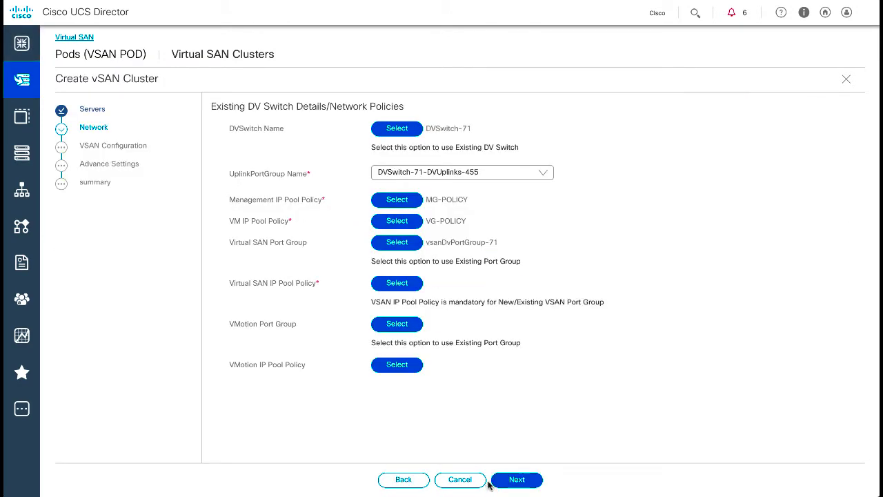
{"action": "left_click", "coordinate": [399, 284]}
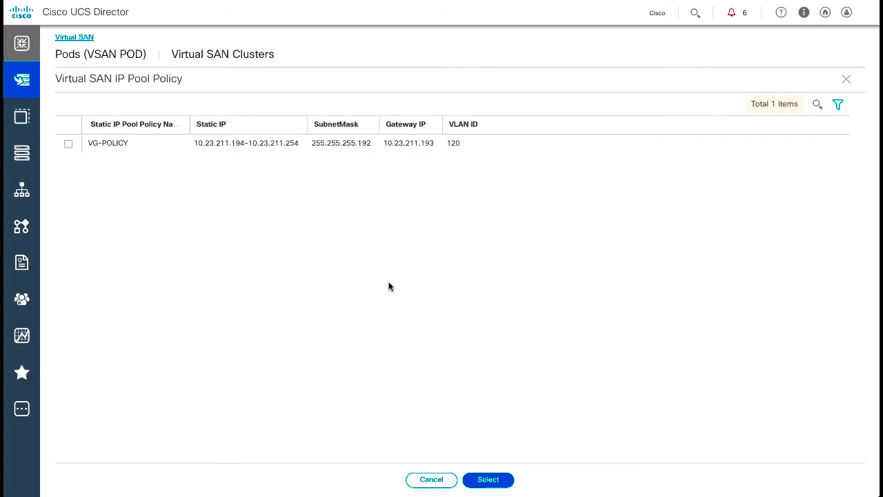
{"action": "left_click", "coordinate": [68, 143]}
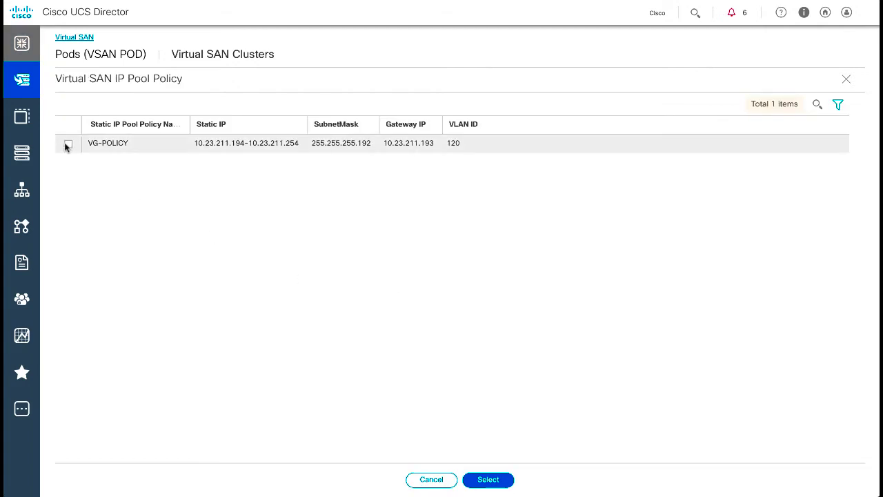
{"action": "left_click", "coordinate": [488, 479]}
- Set vMotionDvPortGroup-71 as the vMotion port group with VG-POLICY as its IP pool policy
{"action": "left_click", "coordinate": [387, 325]}
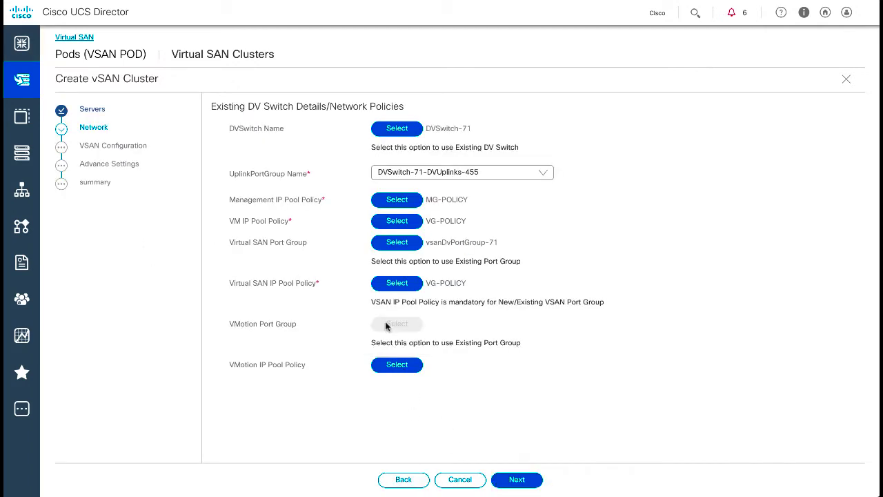
{"action": "left_click", "coordinate": [68, 198]}
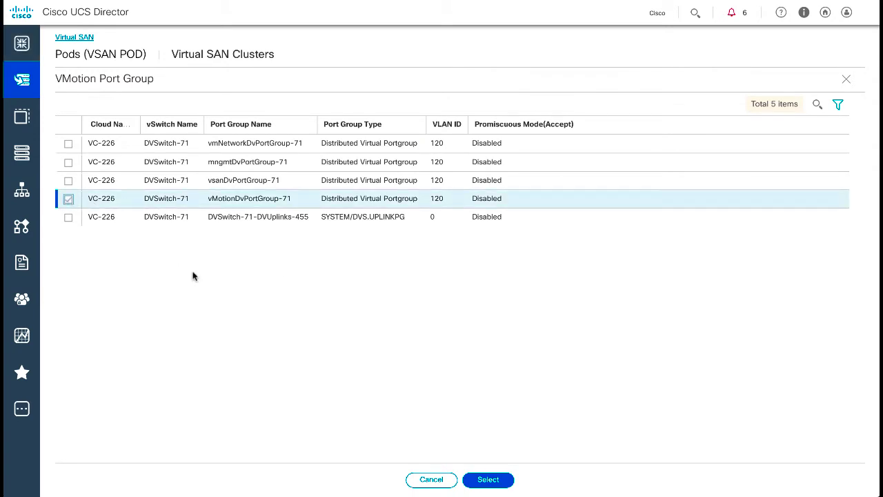
{"action": "left_click", "coordinate": [488, 479]}
{"action": "left_click", "coordinate": [405, 365]}
{"action": "left_click", "coordinate": [68, 144]}
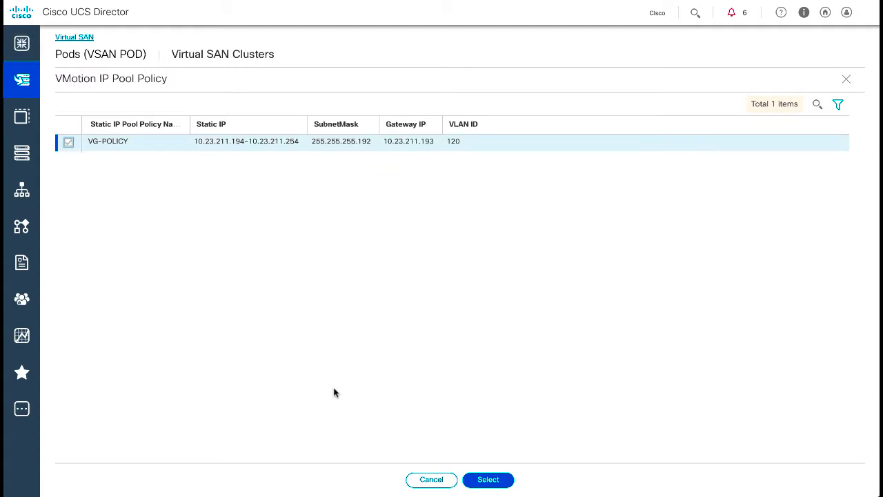
{"action": "left_click", "coordinate": [492, 478]}
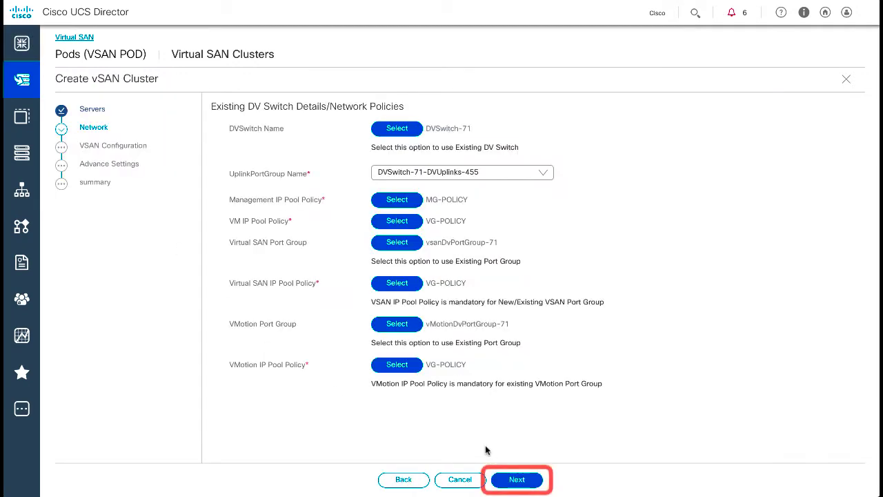
- Name the cluster 'Demo Cluster' and advance past advanced settings (JBOD, MTU 1500) to the summary
{"action": "left_click", "coordinate": [516, 479]}
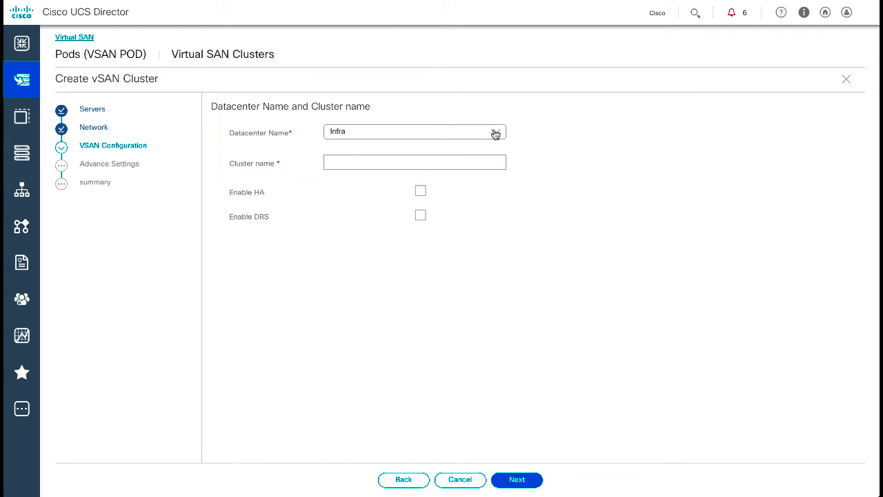
{"action": "type", "text": "Demo Cluster"}
{"action": "left_click", "coordinate": [521, 478]}
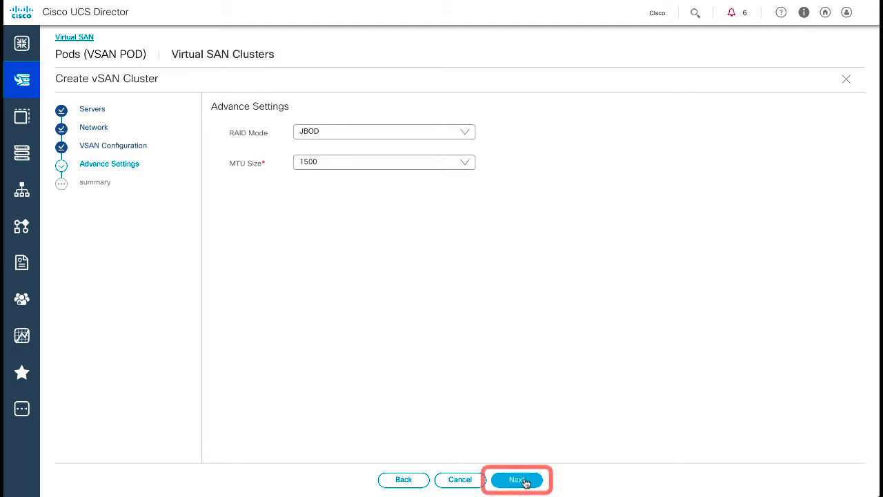
{"action": "left_click", "coordinate": [524, 481]}
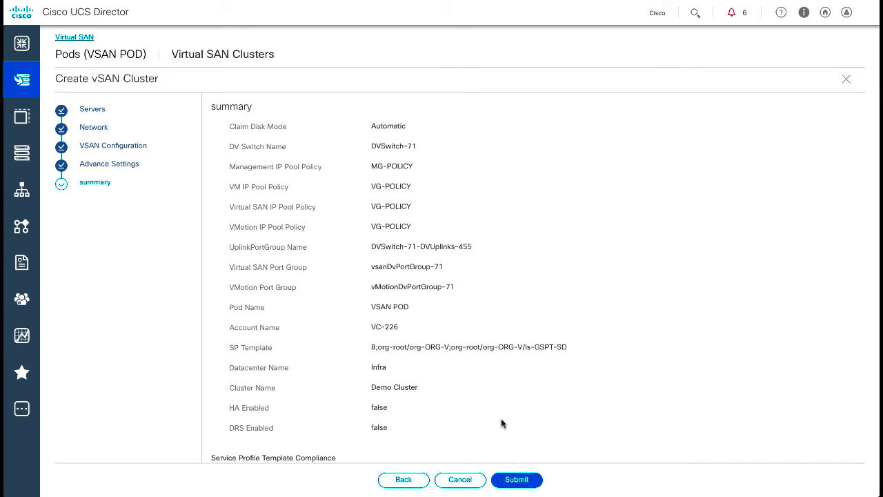
- Scroll through the Demo Cluster summary, including compliance status, and submit the request
{"action": "scroll", "coordinate": [501, 423], "scroll_direction": "down", "scroll_amount": 3}
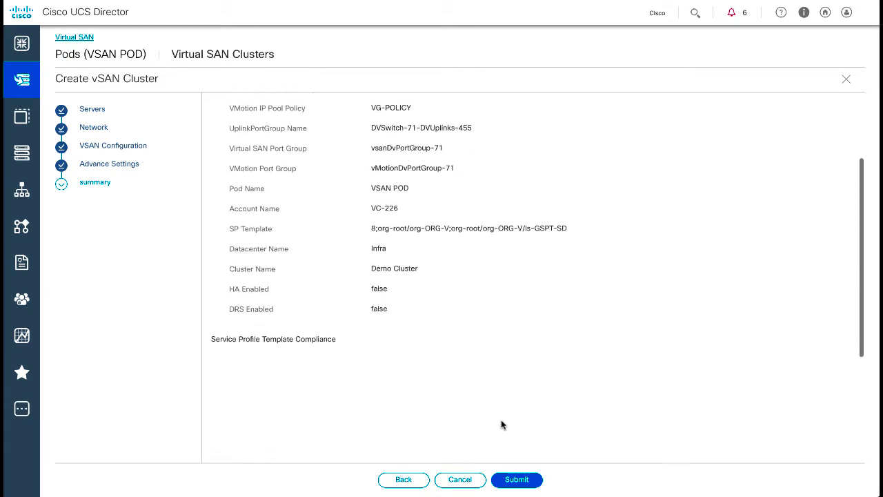
{"action": "scroll", "coordinate": [502, 425], "scroll_direction": "down", "scroll_amount": 3}
{"action": "scroll", "coordinate": [501, 425], "scroll_direction": "down", "scroll_amount": 2}
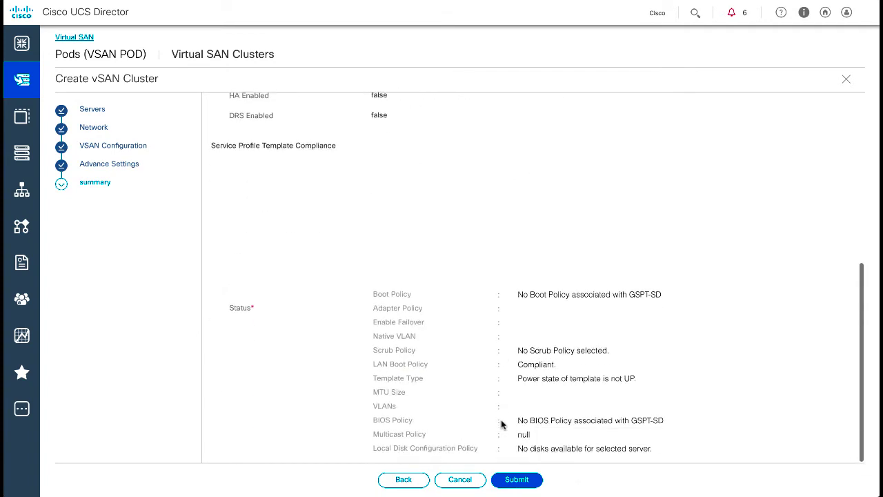
{"action": "scroll", "coordinate": [502, 424], "scroll_direction": "down", "scroll_amount": 1}
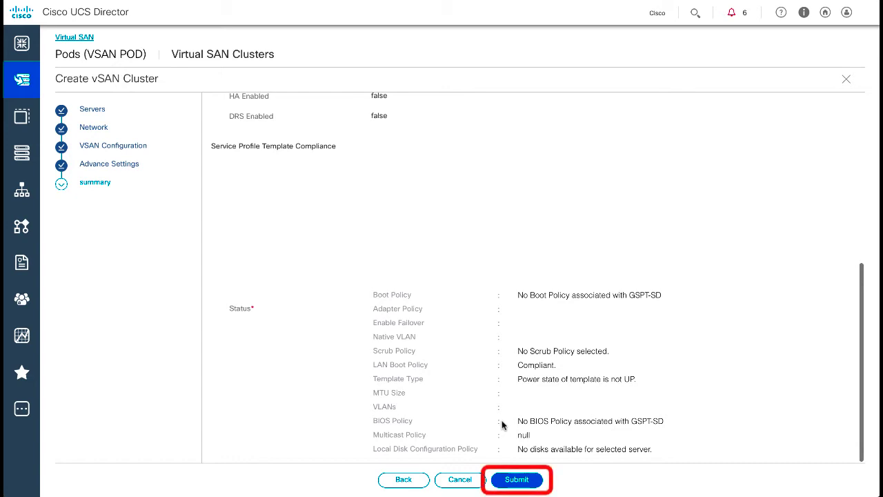
{"action": "left_click", "coordinate": [519, 481]}
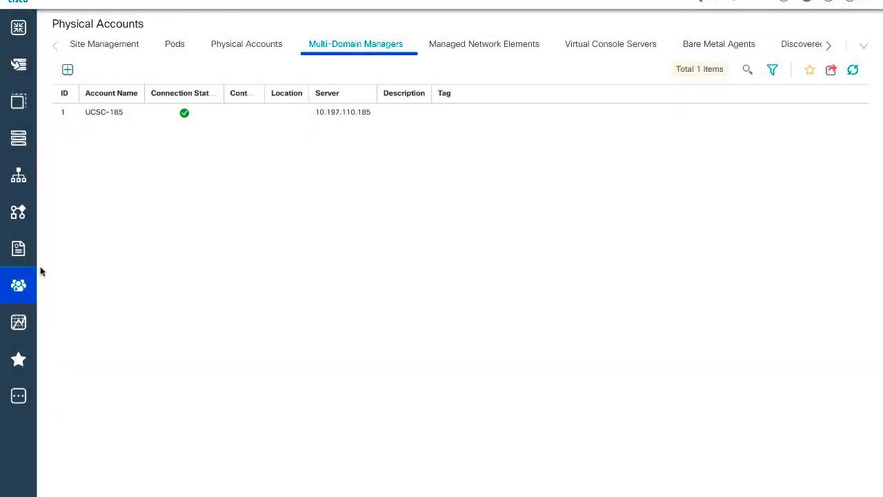
- Search Orchestration workflows for 'Create Virtual SAN' and edit the UCSC baremetal workflow
{"action": "left_click", "coordinate": [14, 214]}
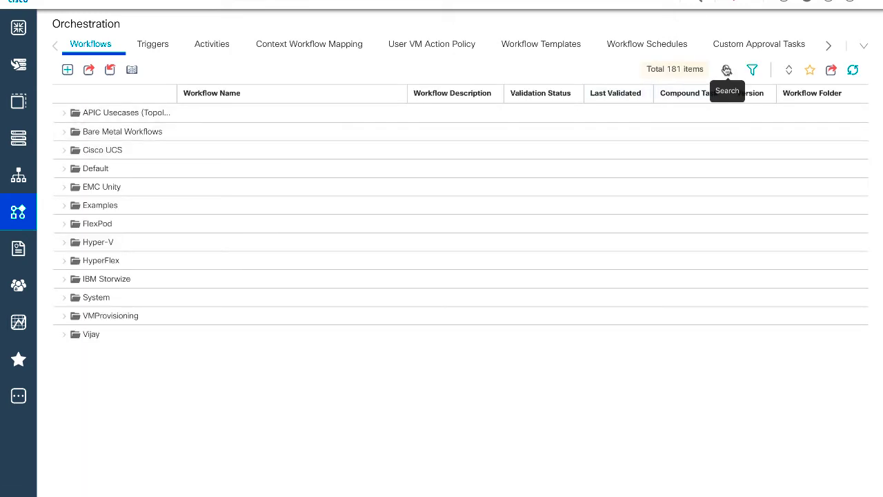
{"action": "left_click", "coordinate": [726, 72]}
{"action": "type", "text": "Create Virtual SAN"}
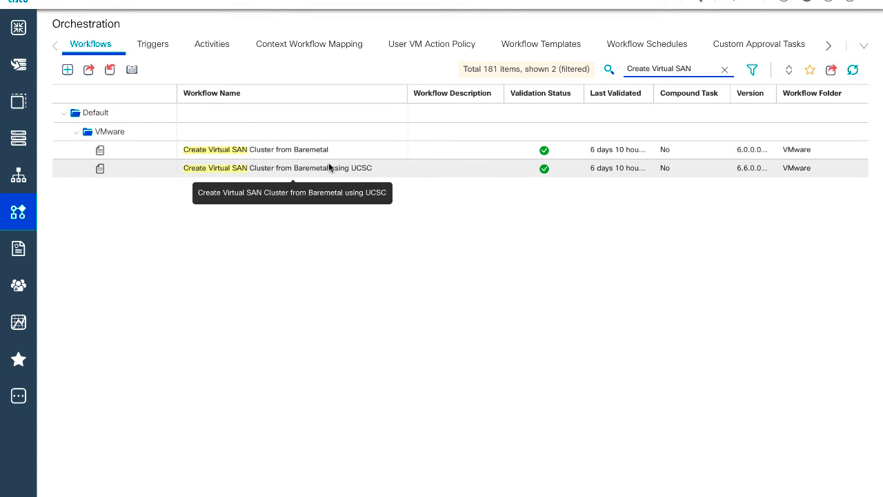
{"action": "left_click", "coordinate": [330, 168]}
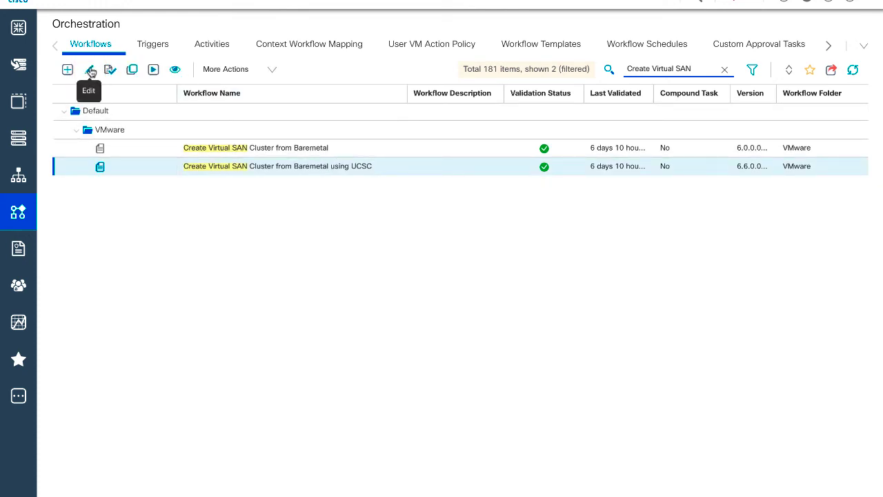
{"action": "left_click", "coordinate": [90, 72]}
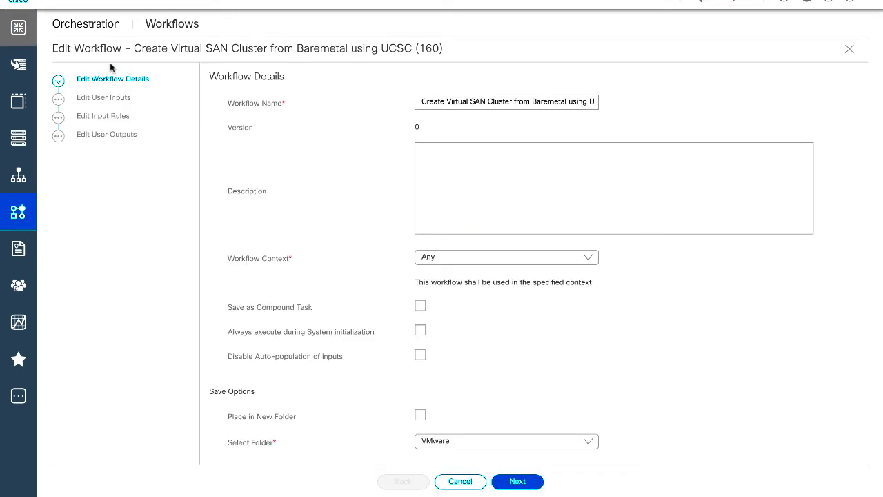
{"action": "left_click", "coordinate": [516, 483]}
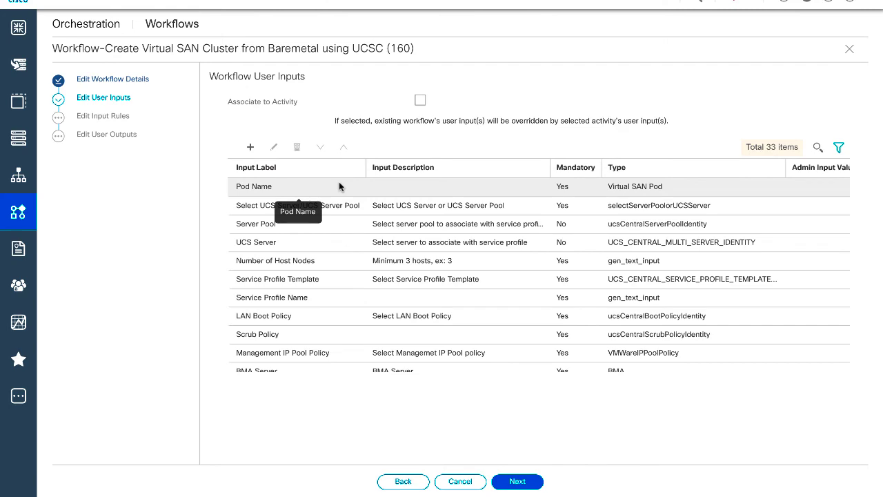
- Scroll through the 33 user inputs, then cancel the editor without saving
{"action": "scroll", "coordinate": [339, 183], "scroll_direction": "down", "scroll_amount": 5}
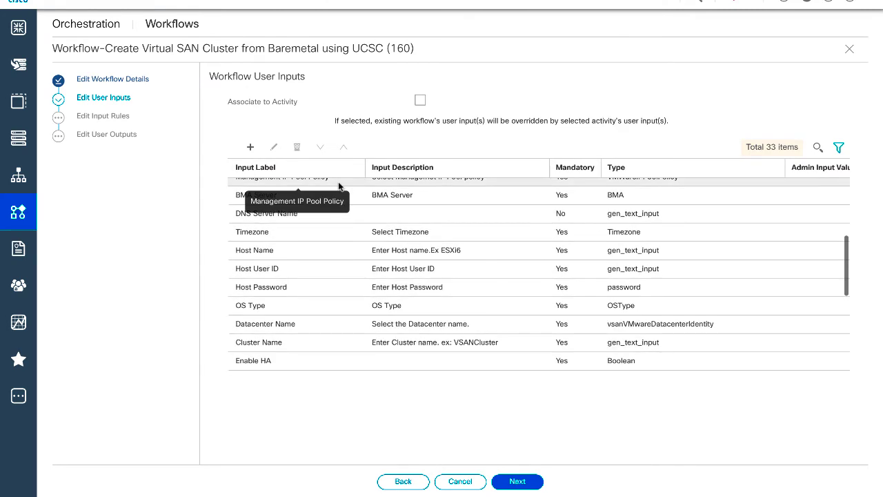
{"action": "scroll", "coordinate": [358, 181], "scroll_direction": "down", "scroll_amount": 5}
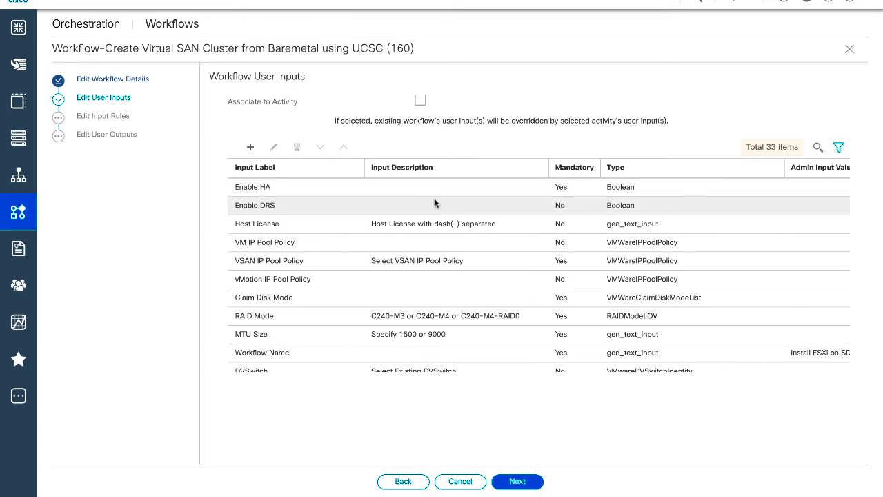
{"action": "scroll", "coordinate": [433, 198], "scroll_direction": "down", "scroll_amount": 2}
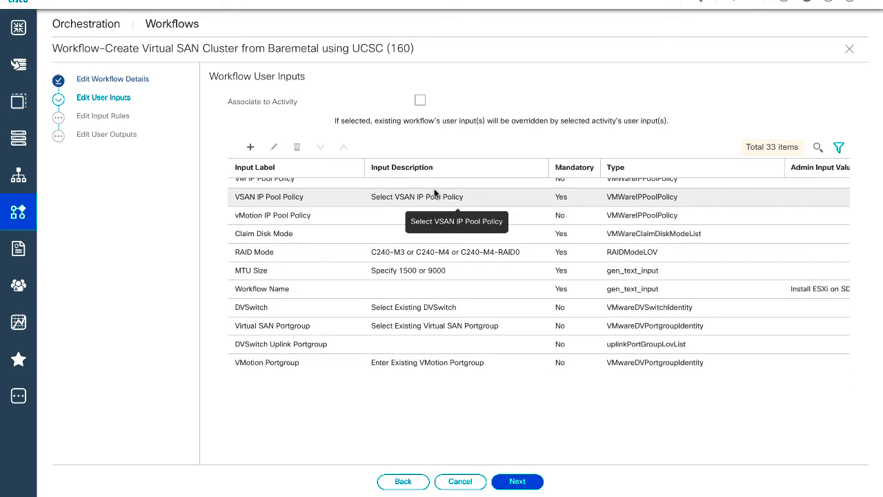
{"action": "left_click", "coordinate": [461, 482]}
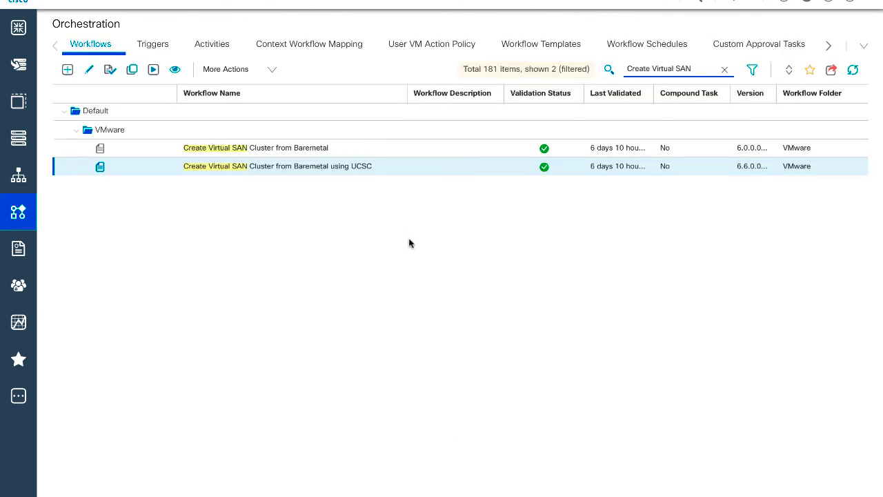